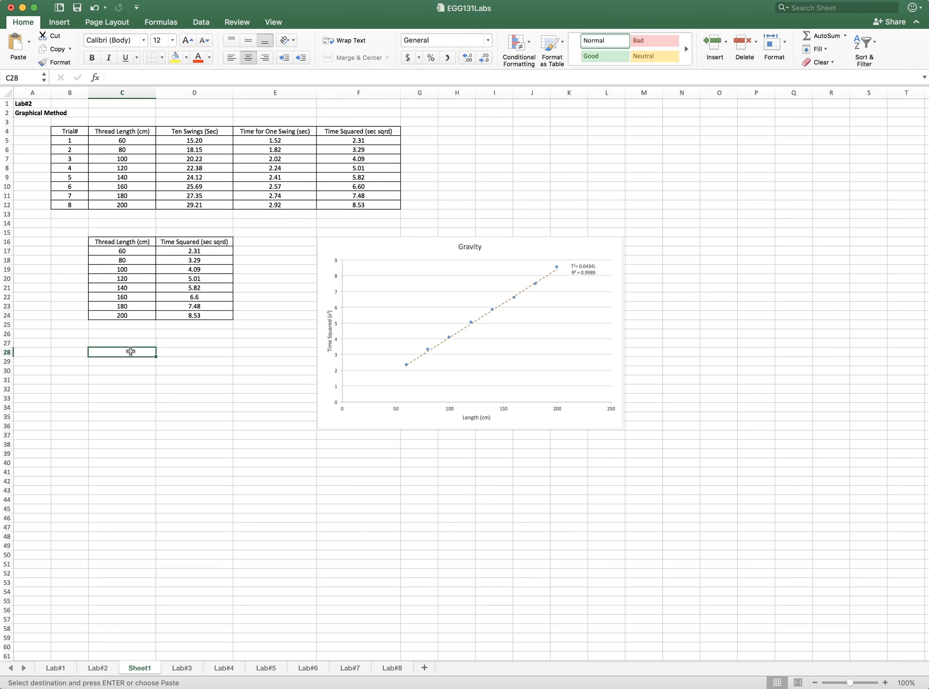
Paste the results table into C28:E30 with slope 0.043 sec2/cm, gravity 918.10 cm/sec2 and 9.2 m/sec2, and review its slope and gravity cells
{"action": "type", "text": "Slope (sec2/cm)\t0.043\tsec2/cm Gravity (cm/sec2)\t918.10\tcm/sec2 Gravity (m/sec2)\t9.2\tm/sec2"}
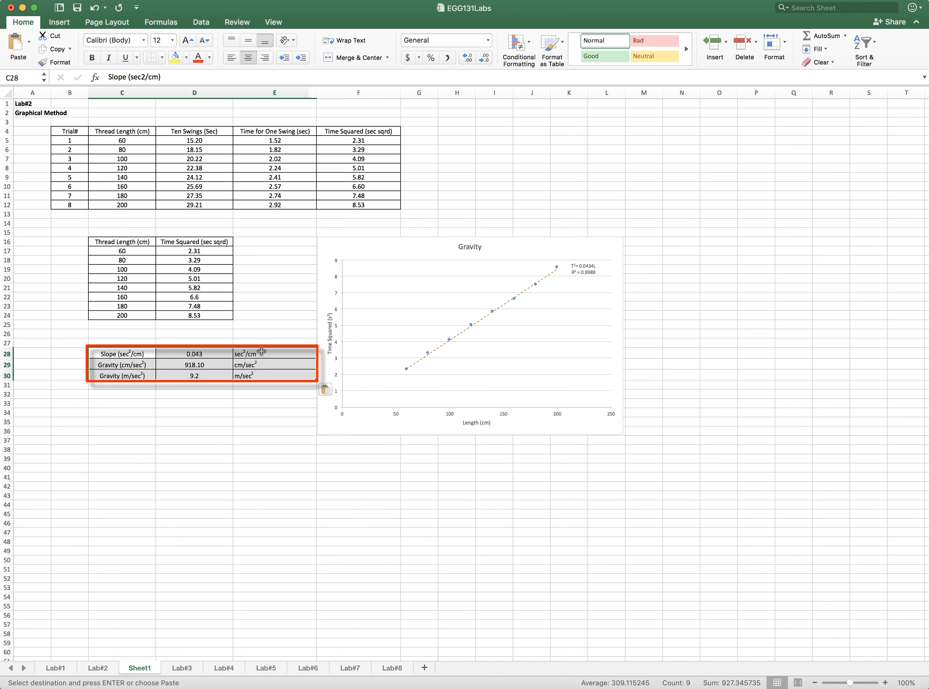
{"action": "left_click", "coordinate": [115, 351]}
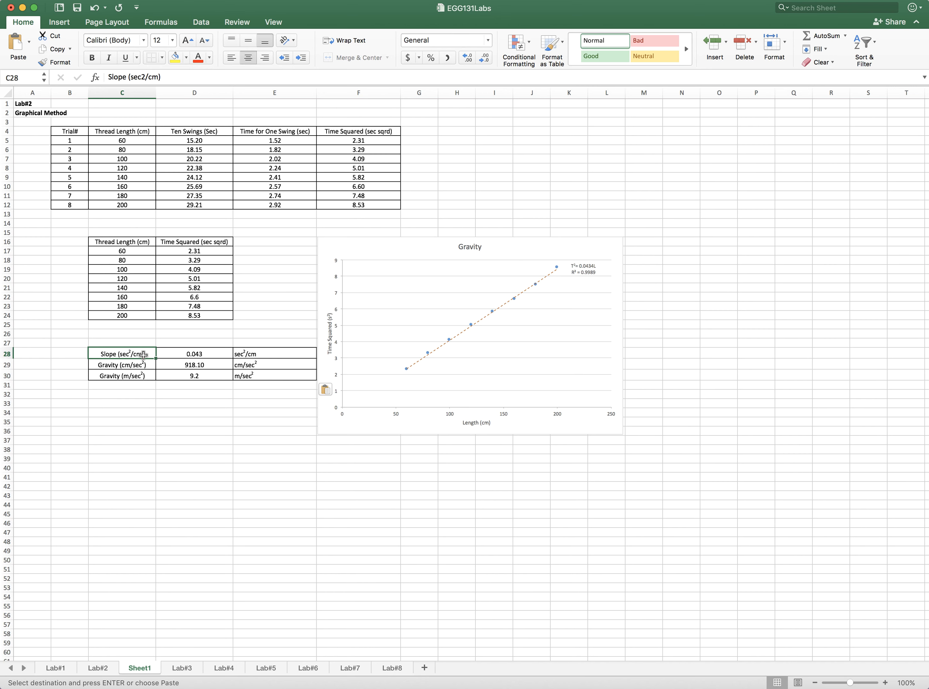
{"action": "left_click", "coordinate": [196, 354]}
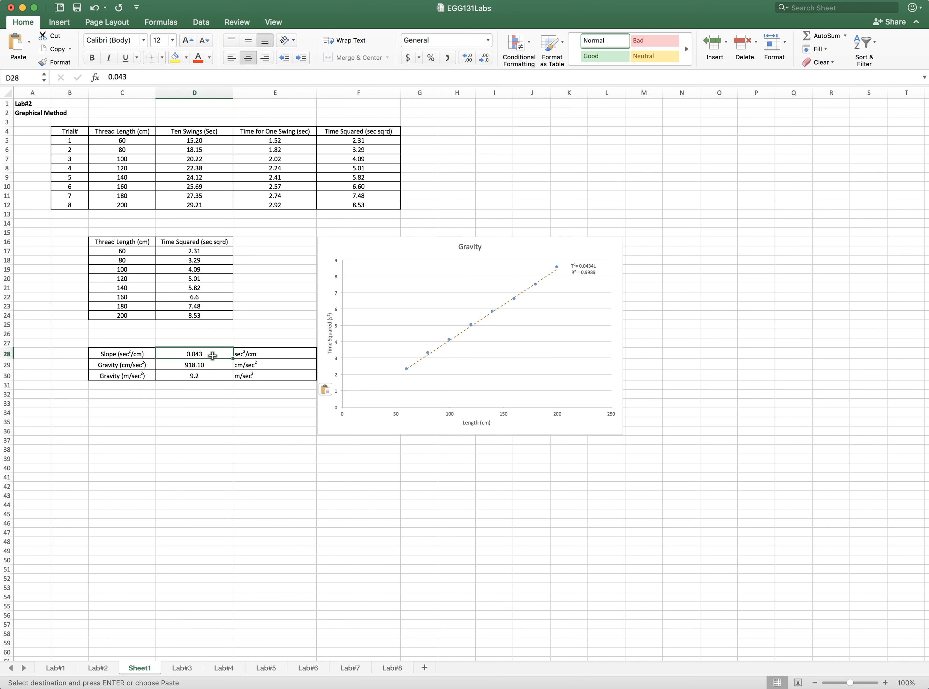
{"action": "left_click", "coordinate": [284, 353]}
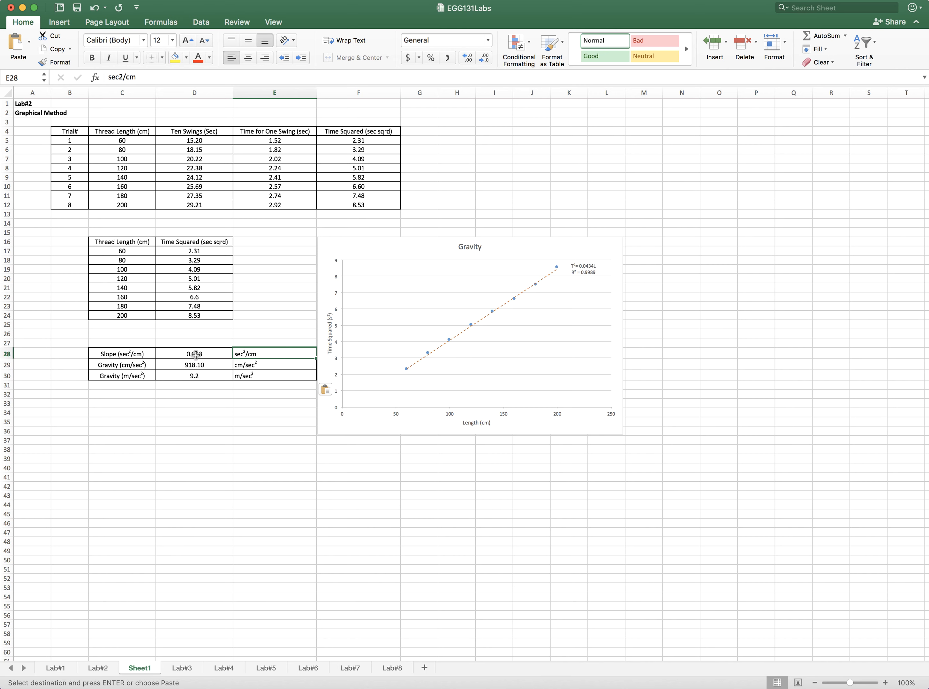
{"action": "left_click", "coordinate": [123, 364]}
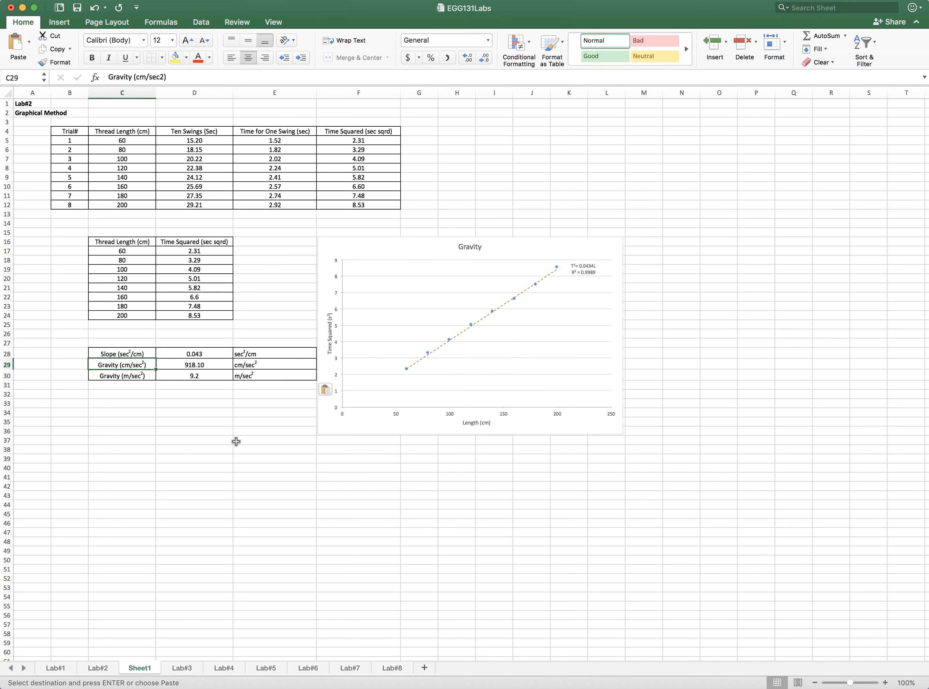
{"action": "left_click", "coordinate": [208, 365]}
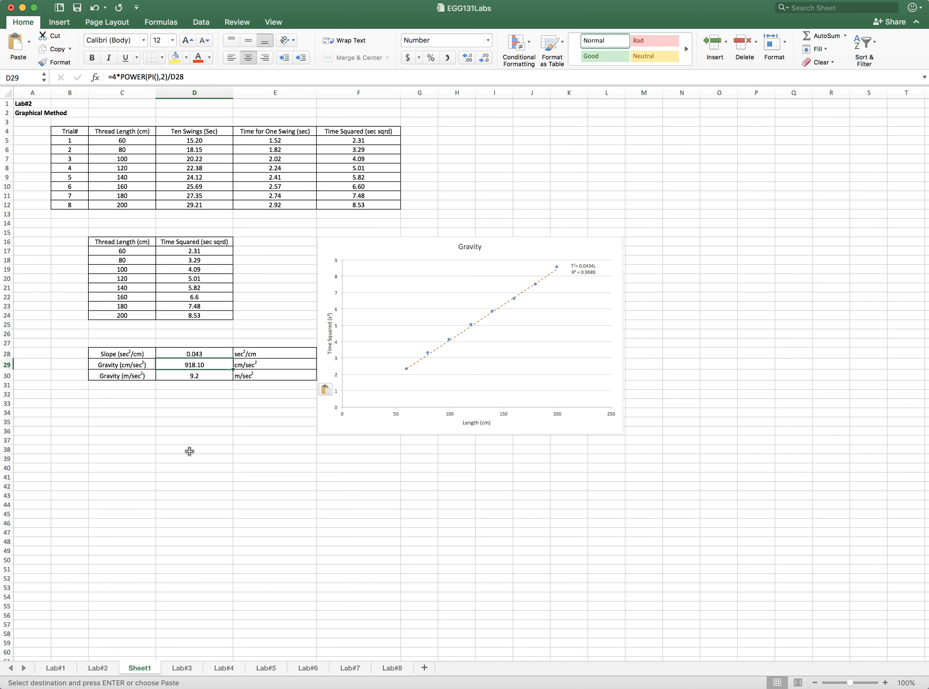
Try to enter the formula =4*POWER(PI()) in cell C35, using the suggested POWER and PI functions
{"action": "left_click", "coordinate": [126, 420]}
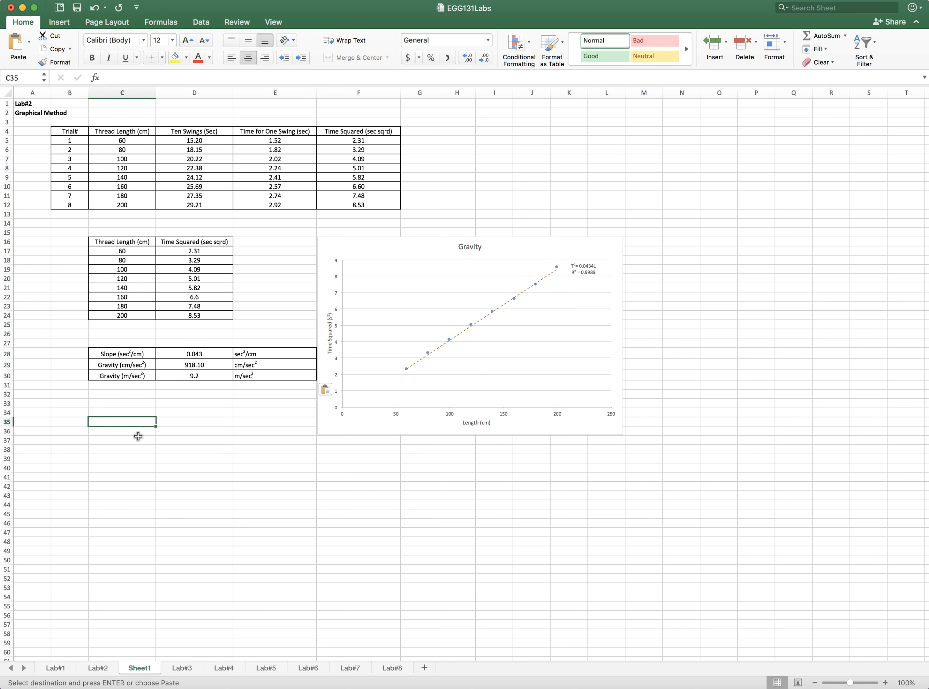
{"action": "type", "text": "="}
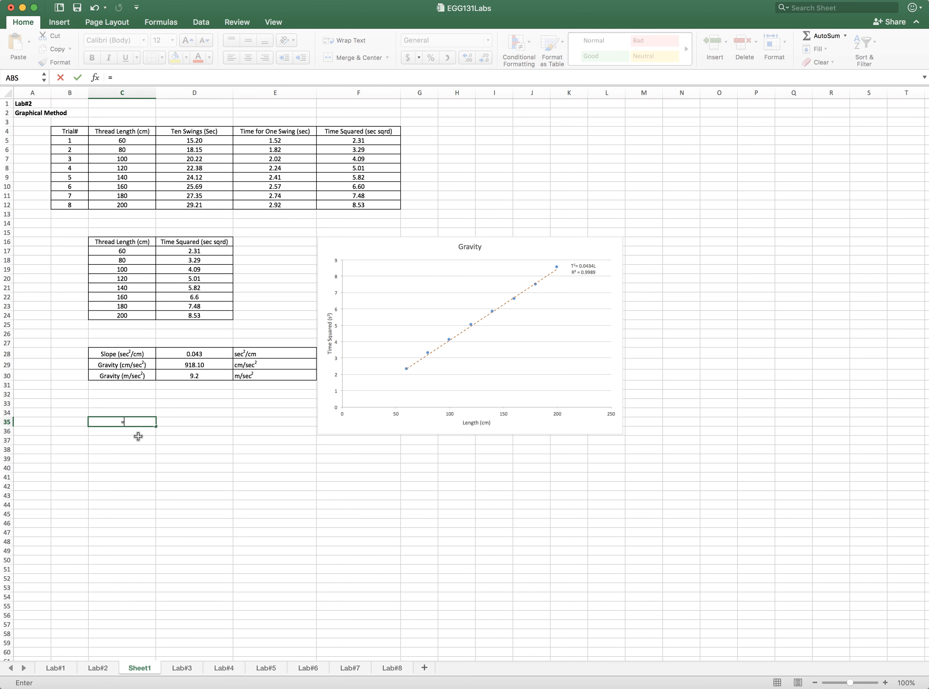
{"action": "type", "text": "4*power"}
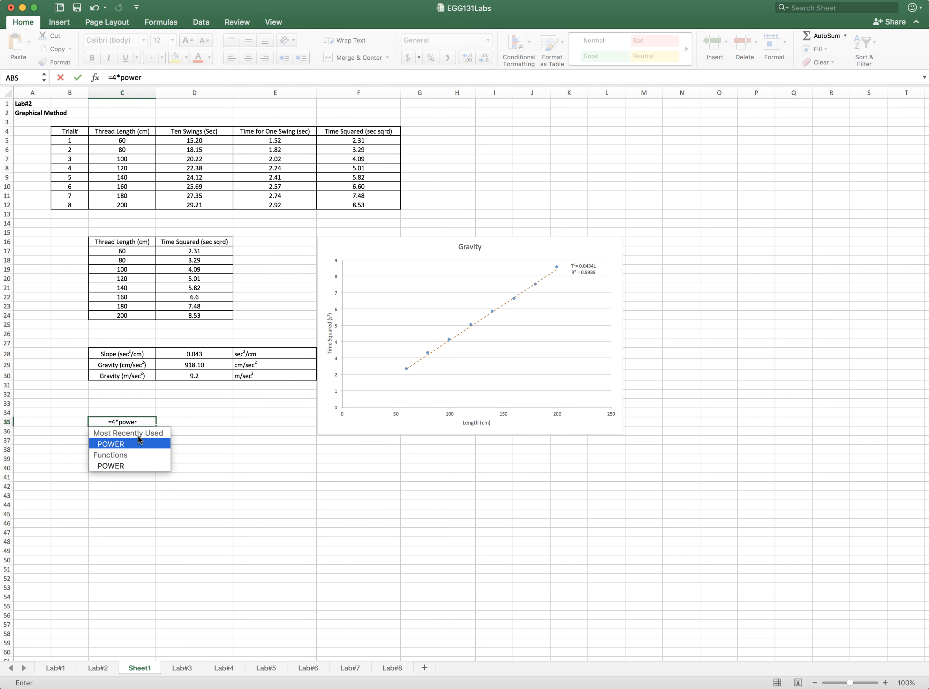
{"action": "double_click", "coordinate": [117, 445]}
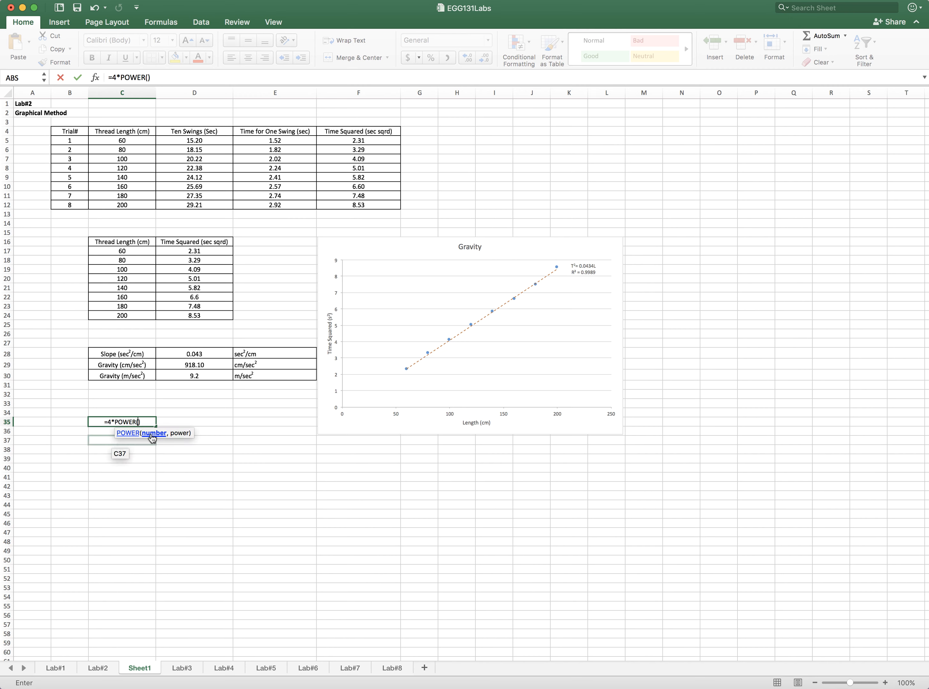
{"action": "type", "text": "PI"}
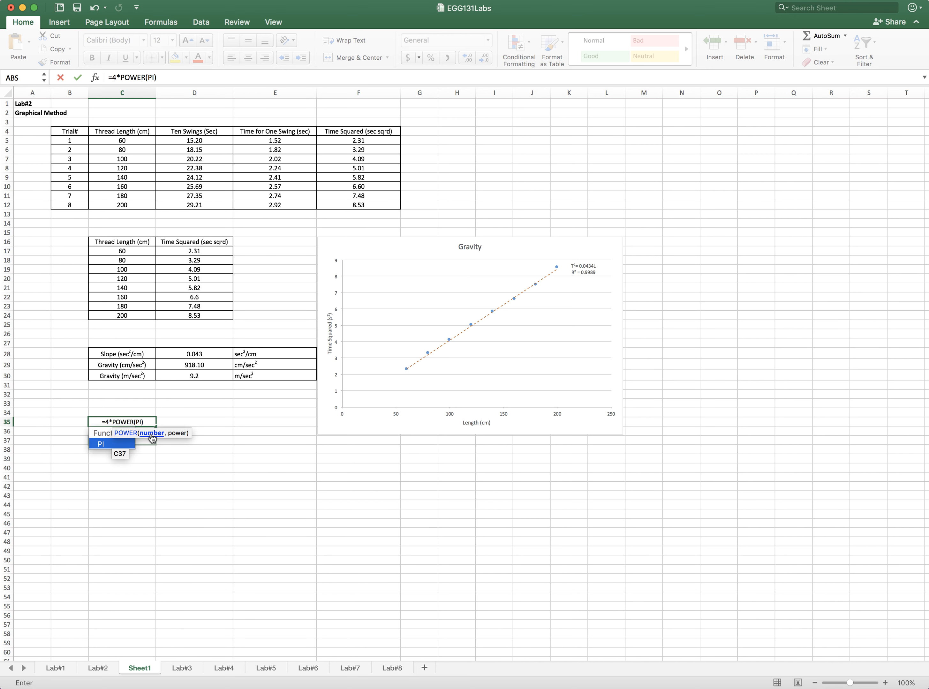
{"action": "double_click", "coordinate": [104, 445]}
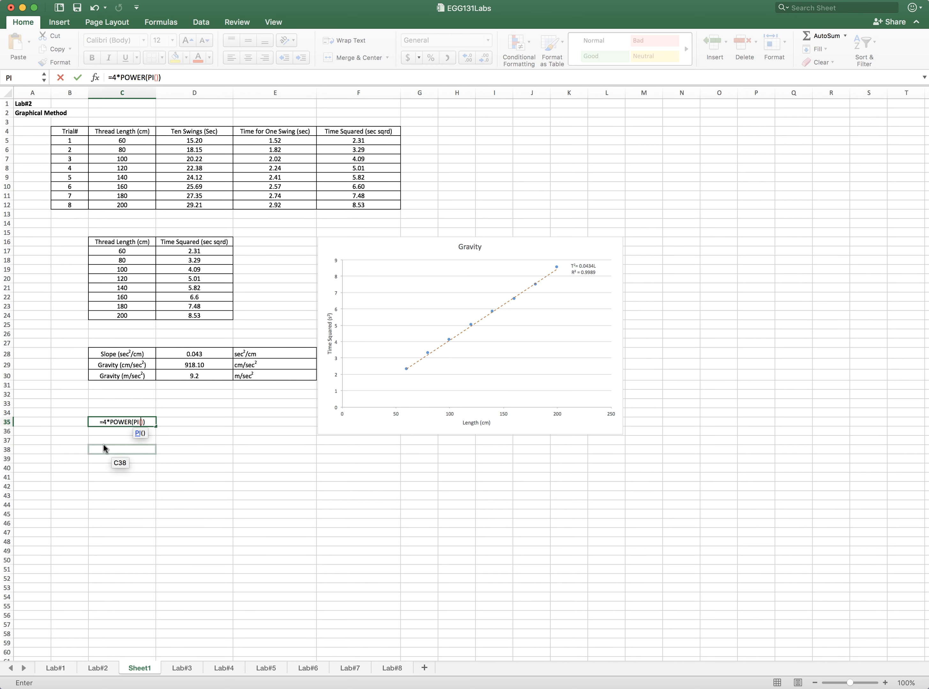
{"action": "key", "text": "Right"}
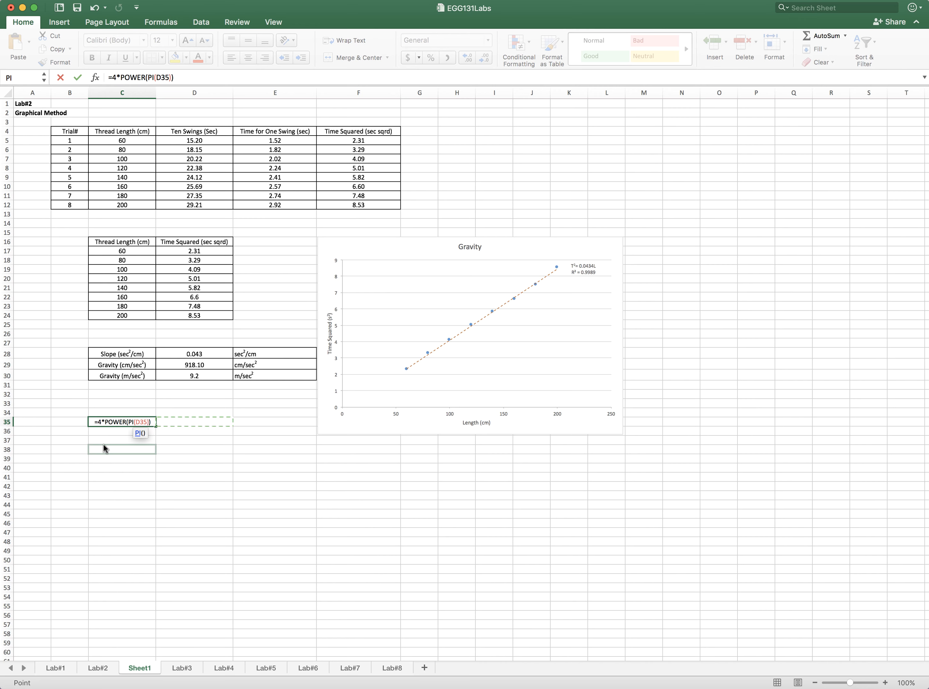
{"action": "key", "text": "BackSpace"}
{"action": "key", "text": "BackSpace"}
{"action": "key", "text": "BackSpace"}
{"action": "type", "text": ")"}
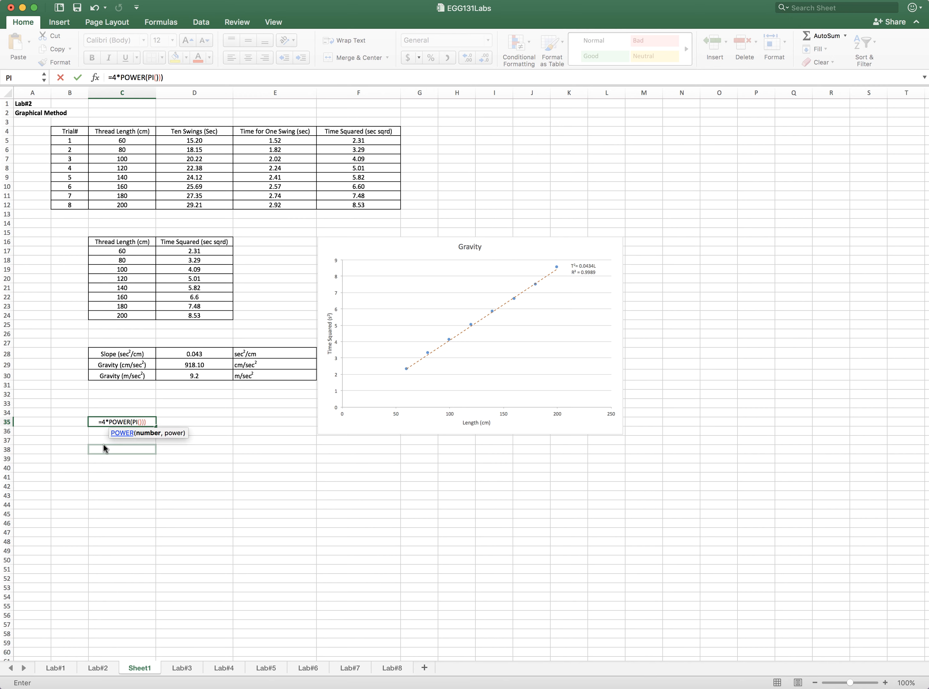
{"action": "key", "text": "Return"}
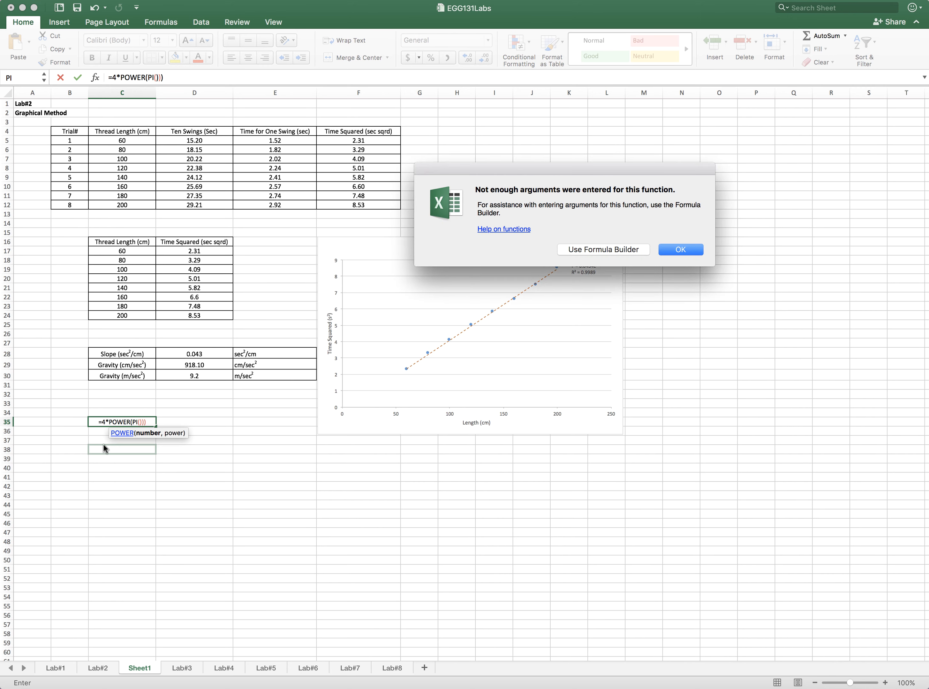
{"action": "left_click", "coordinate": [697, 253]}
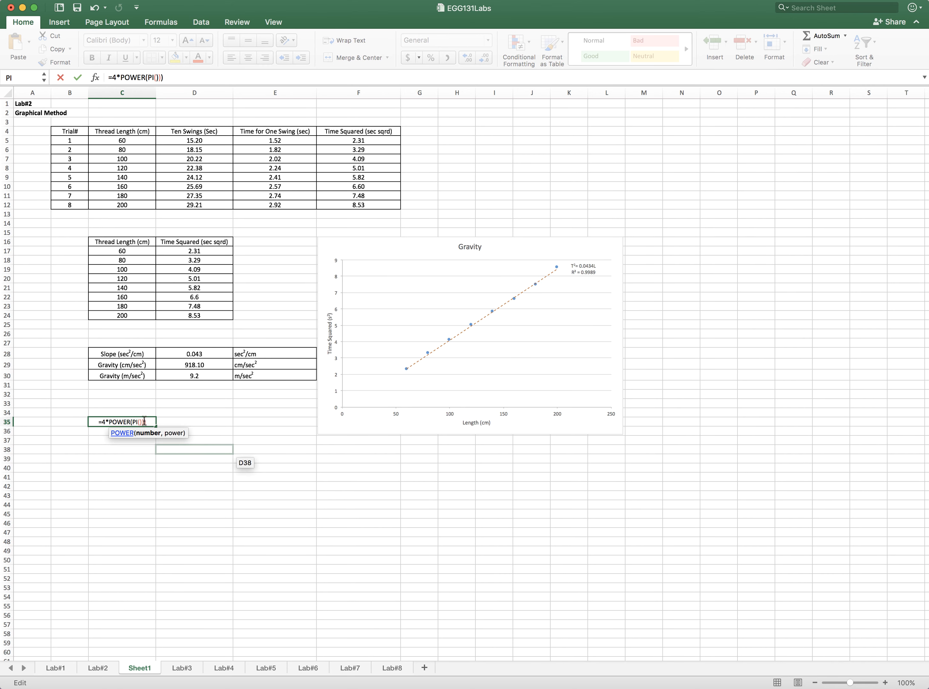
Try to complete the C35 formula as =4*POWER(PI()2)/D28, dividing by the slope cell
{"action": "left_click", "coordinate": [154, 421]}
{"action": "type", "text": "2"}
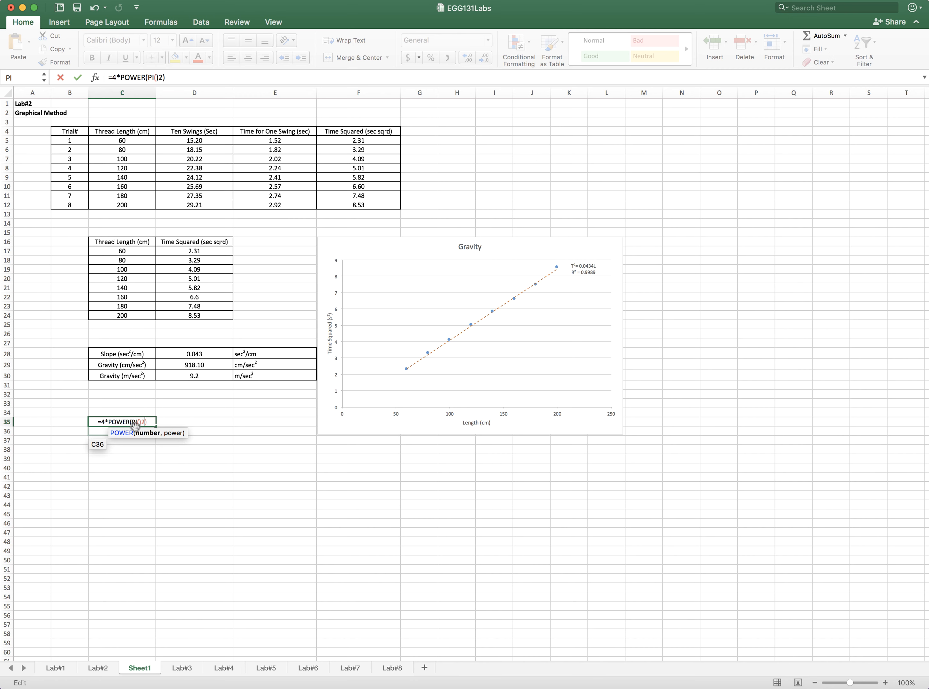
{"action": "left_click", "coordinate": [151, 423]}
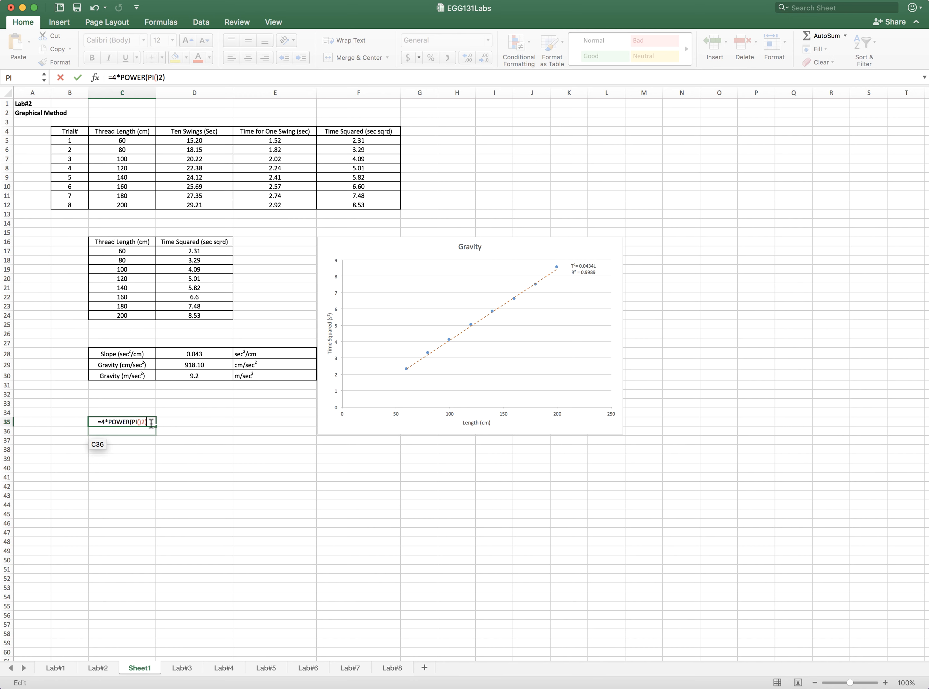
{"action": "type", "text": "/"}
{"action": "left_click", "coordinate": [202, 353]}
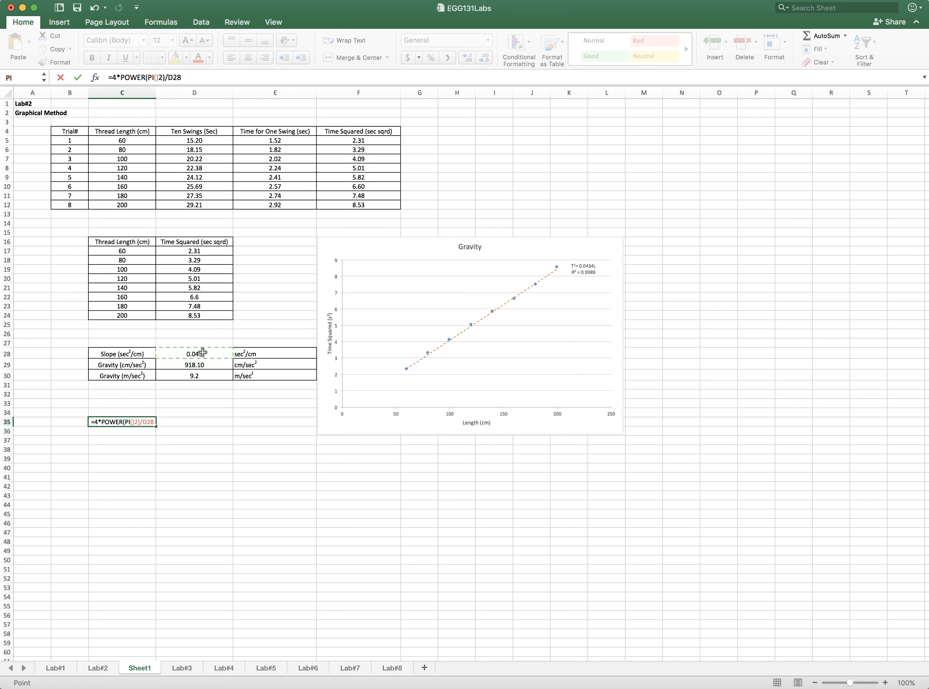
{"action": "key", "text": "Return"}
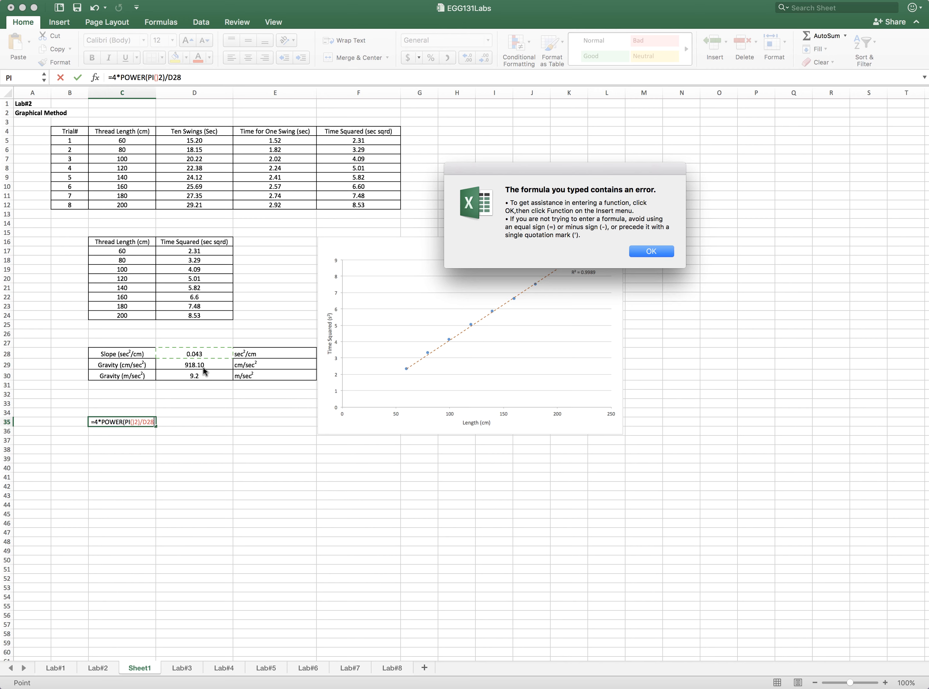
{"action": "left_click", "coordinate": [651, 251]}
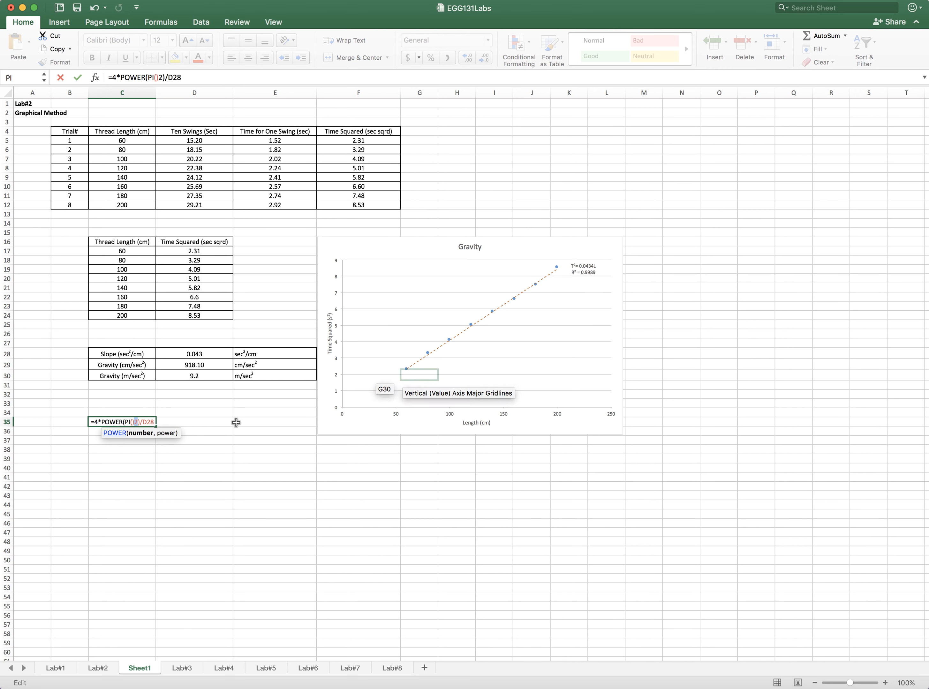
Try to repair the C35 formula by removing POWER's opening parenthesis and inserting the POWER function again
{"action": "left_click", "coordinate": [117, 460]}
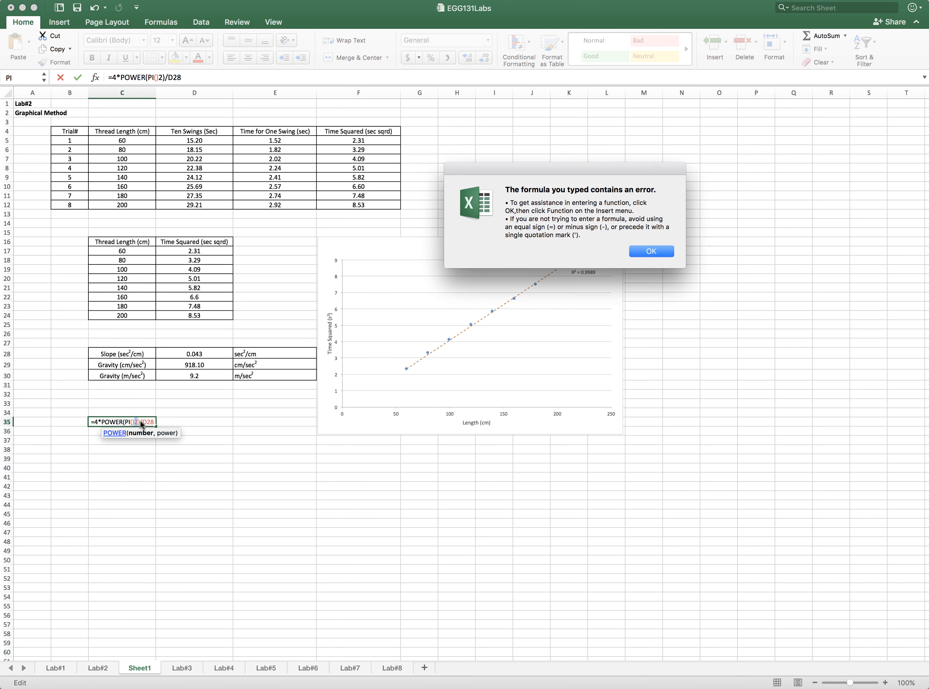
{"action": "left_click", "coordinate": [650, 252]}
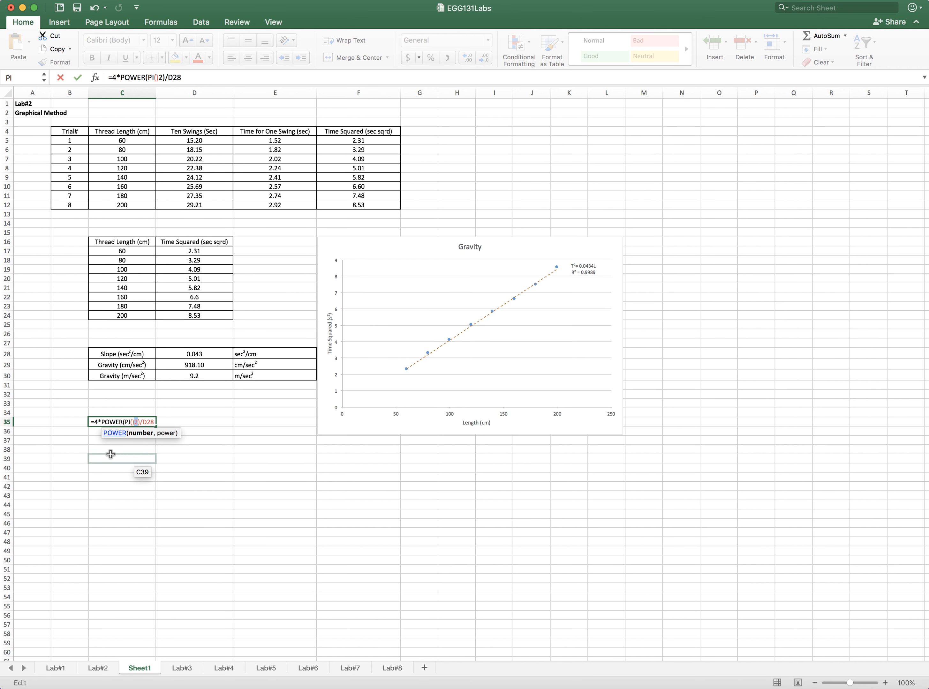
{"action": "left_click", "coordinate": [125, 422]}
{"action": "key", "text": "BackSpace"}
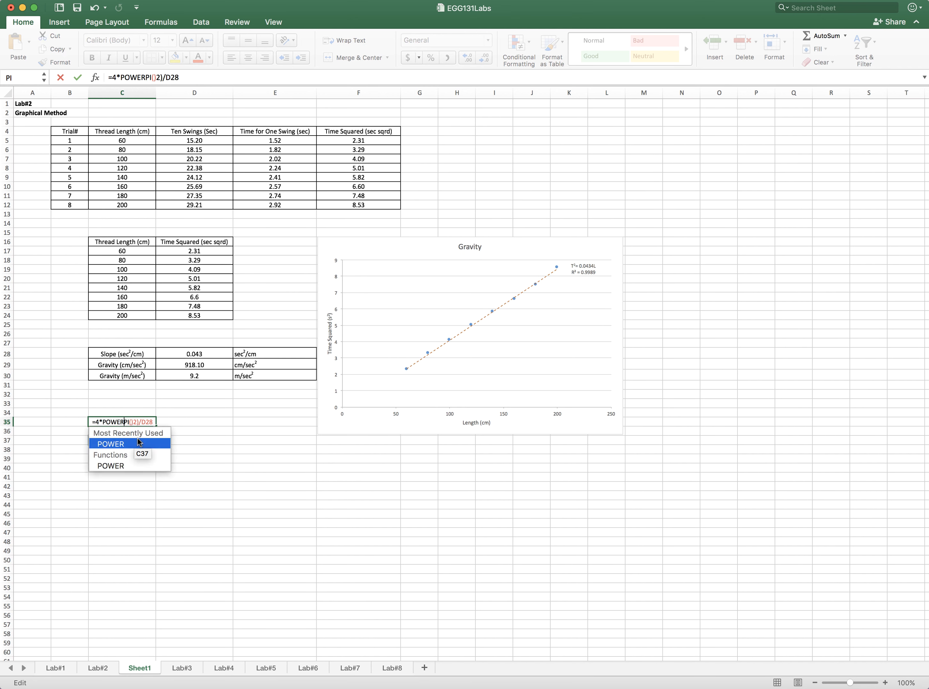
{"action": "left_click", "coordinate": [195, 430]}
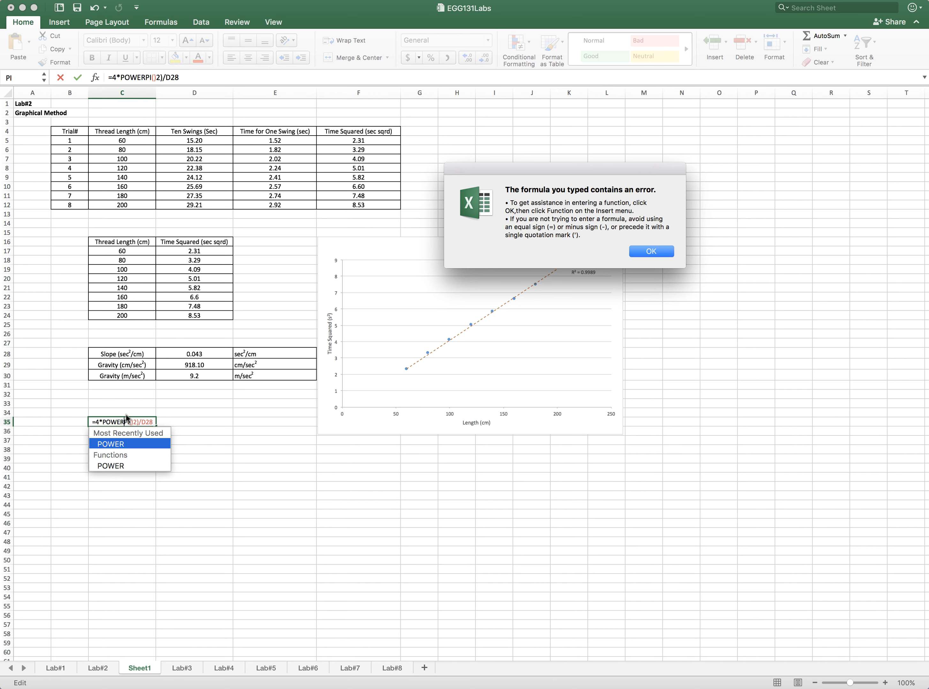
{"action": "left_click", "coordinate": [650, 251]}
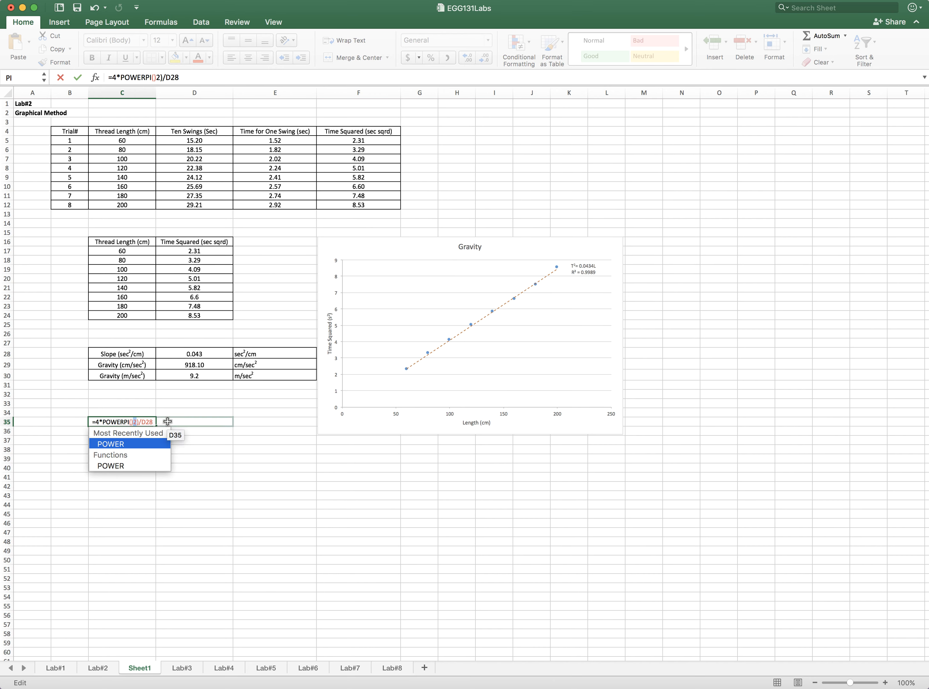
{"action": "left_click", "coordinate": [168, 422]}
{"action": "left_click", "coordinate": [659, 251]}
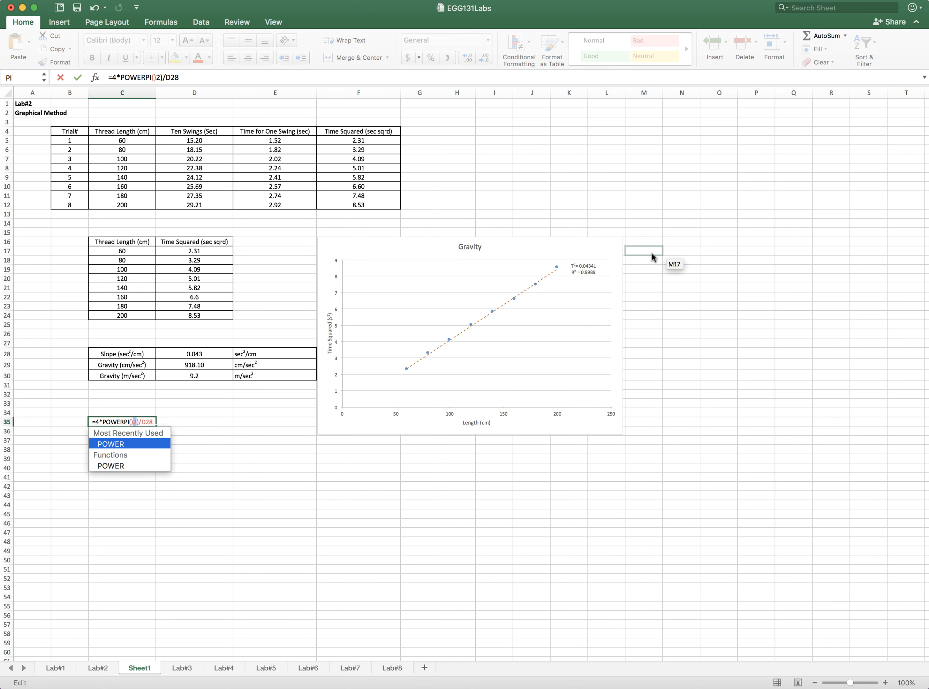
{"action": "double_click", "coordinate": [109, 445]}
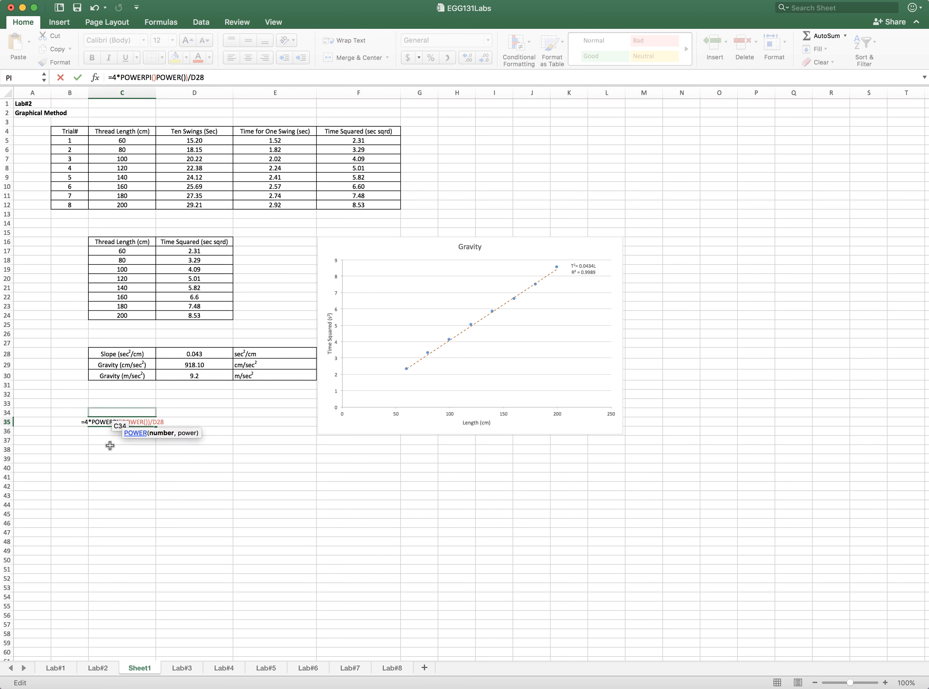
Delete the entire faulty formula from cell C35 and leave the cell empty
{"action": "key", "text": "BackSpace"}
{"action": "key", "text": "BackSpace"}
{"action": "key", "text": "BackSpace"}
{"action": "key", "text": "BackSpace"}
{"action": "key", "text": "BackSpace"}
{"action": "key", "text": "BackSpace"}
{"action": "key", "text": "BackSpace"}
{"action": "key", "text": "BackSpace"}
{"action": "key", "text": "BackSpace"}
{"action": "key", "text": "BackSpace"}
{"action": "key", "text": "BackSpace"}
{"action": "key", "text": "BackSpace"}
{"action": "key", "text": "BackSpace"}
{"action": "key", "text": "BackSpace"}
{"action": "key", "text": "BackSpace"}
{"action": "key", "text": "BackSpace"}
{"action": "key", "text": "BackSpace"}
{"action": "key", "text": "BackSpace"}
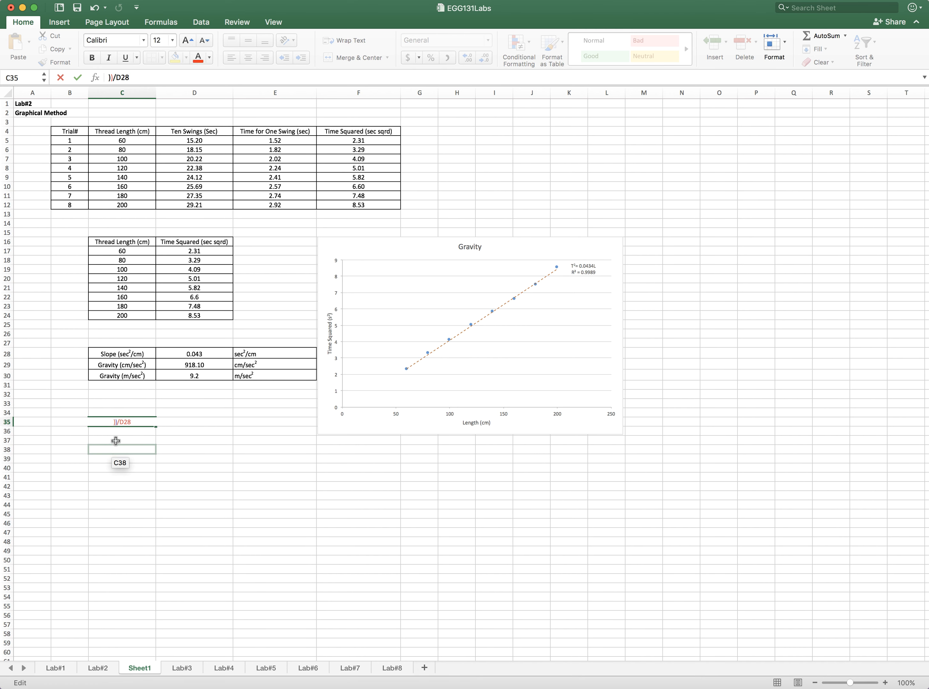
{"action": "key", "text": "BackSpace"}
{"action": "key", "text": "BackSpace"}
{"action": "key", "text": "BackSpace"}
{"action": "key", "text": "BackSpace"}
{"action": "key", "text": "BackSpace"}
{"action": "key", "text": "BackSpace"}
{"action": "left_click", "coordinate": [136, 395]}
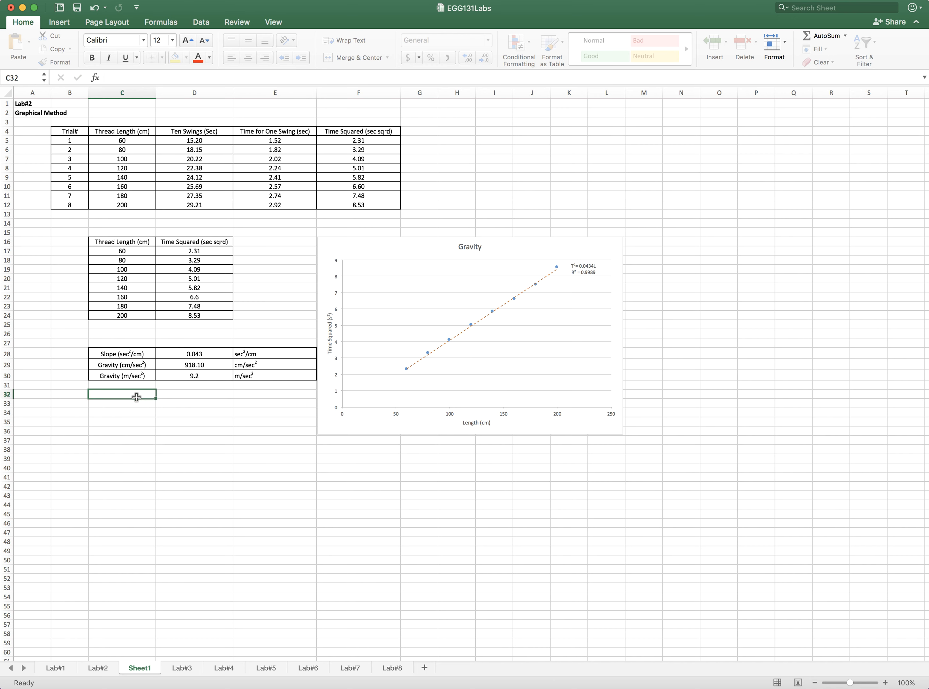
Start a formula in cell C34 as =4*POWER(PI()), using the suggested POWER and PI functions
{"action": "left_click", "coordinate": [203, 366]}
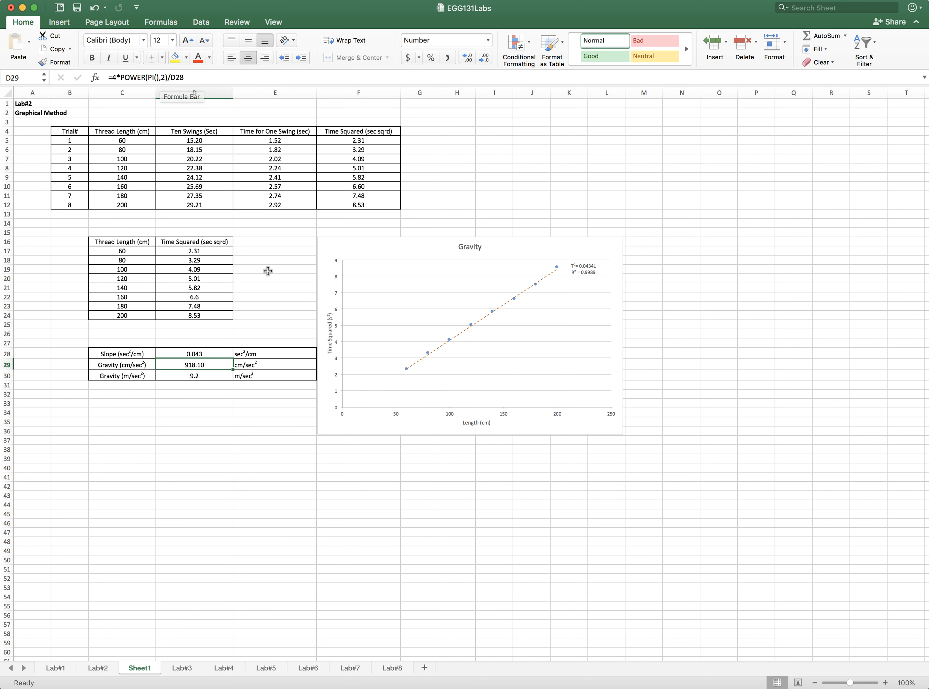
{"action": "left_click", "coordinate": [103, 413]}
{"action": "type", "text": "="}
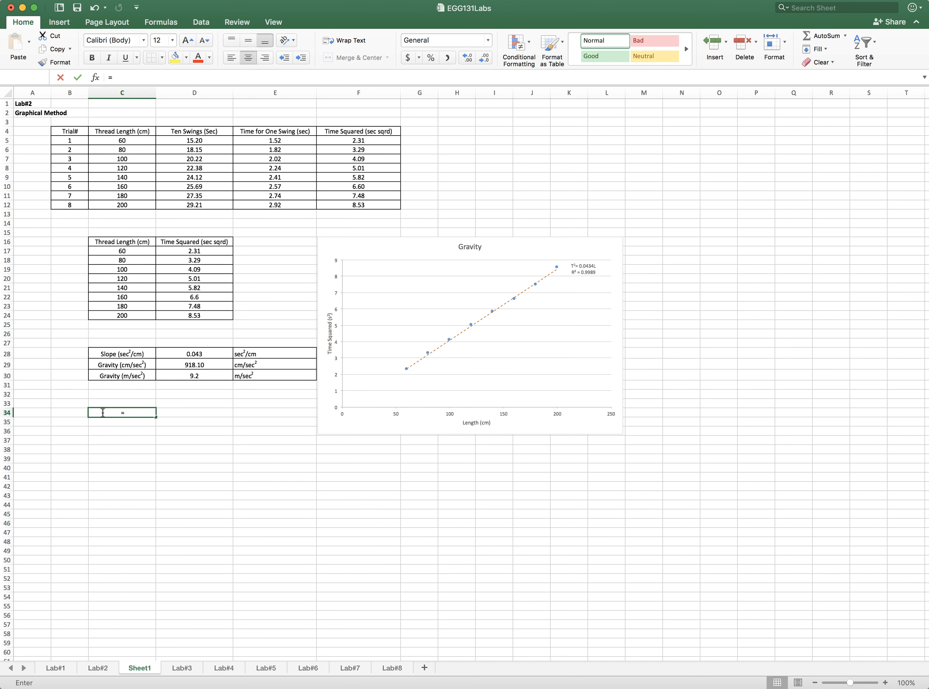
{"action": "key", "text": "Escape"}
{"action": "type", "text": "+"}
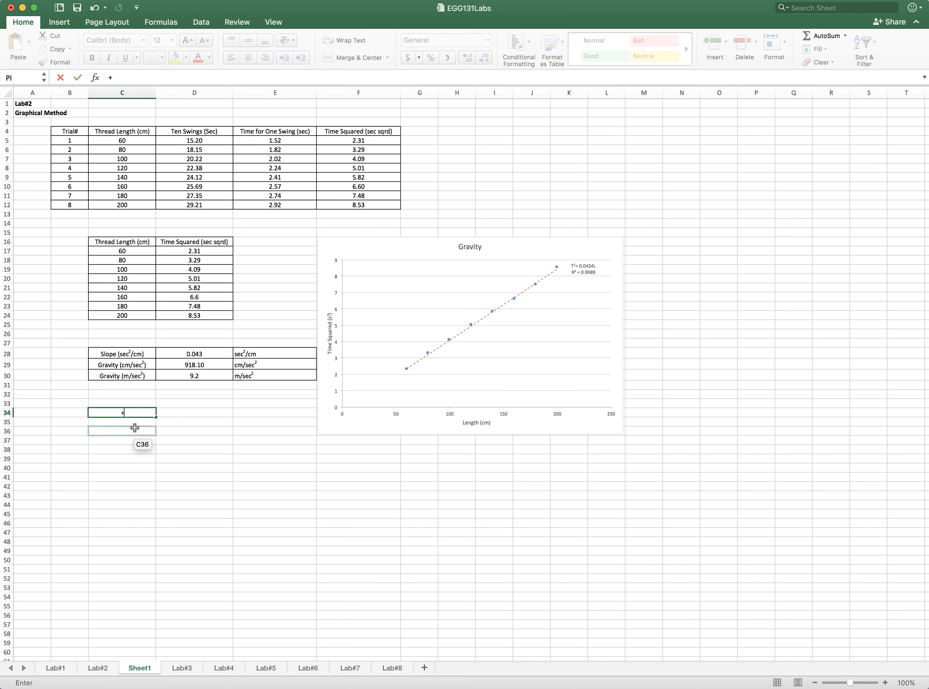
{"action": "key", "text": "Escape"}
{"action": "type", "text": "=4*power"}
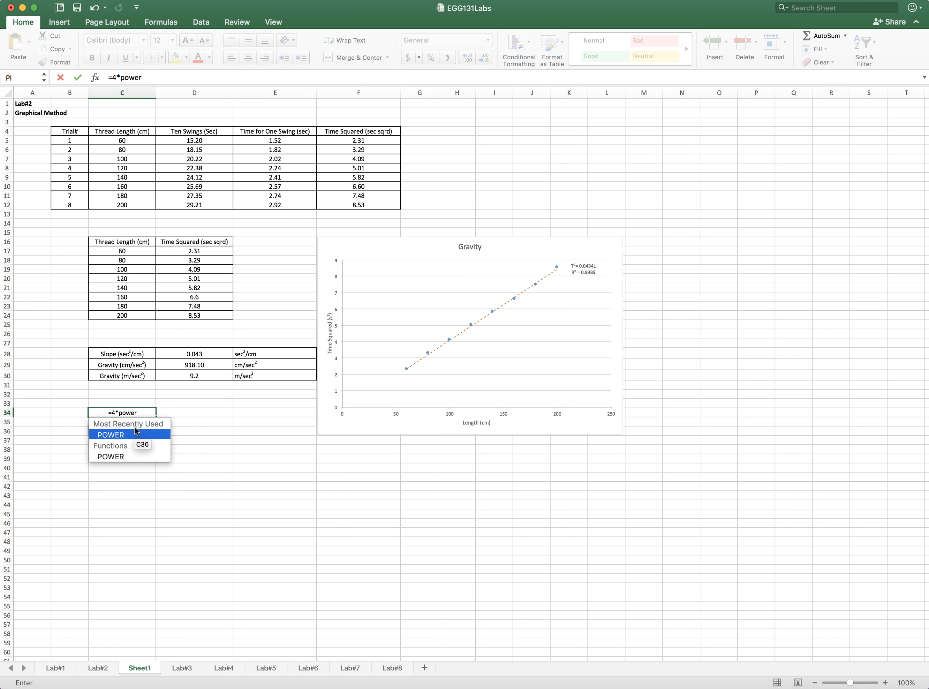
{"action": "double_click", "coordinate": [128, 434]}
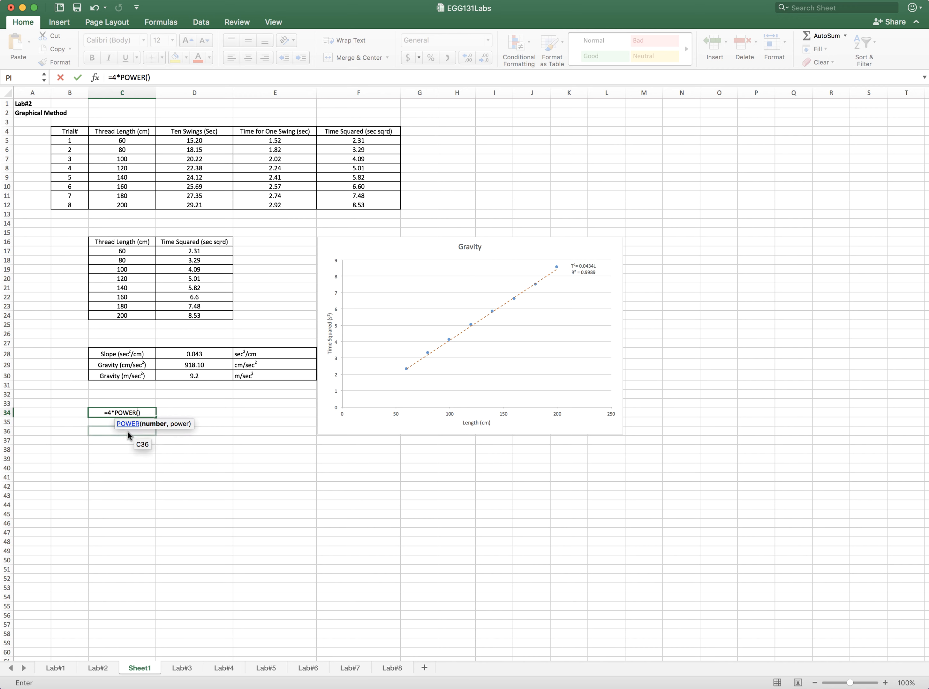
{"action": "type", "text": "PI"}
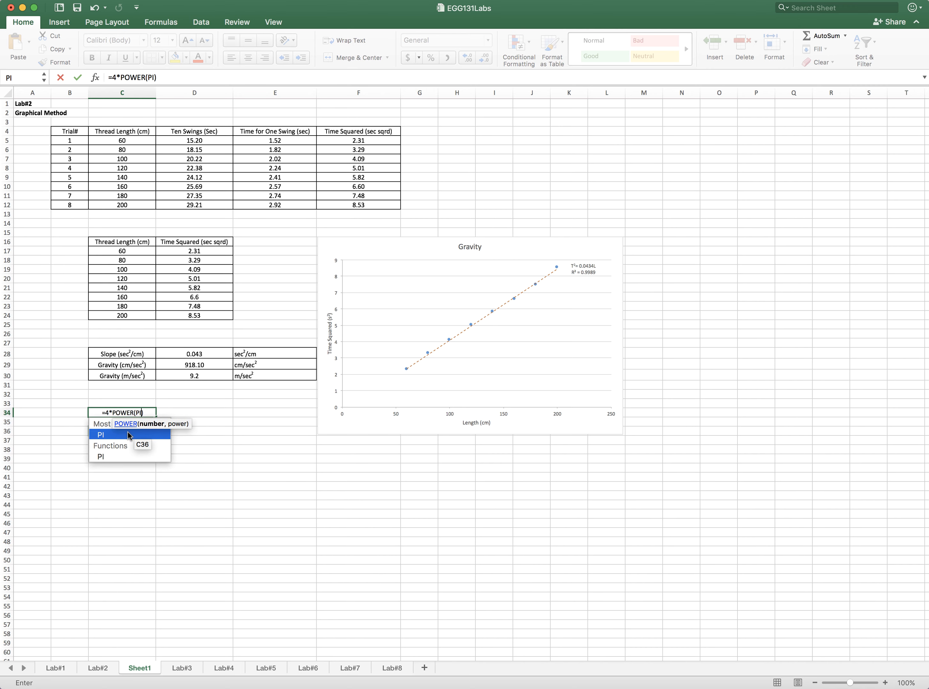
{"action": "double_click", "coordinate": [104, 437]}
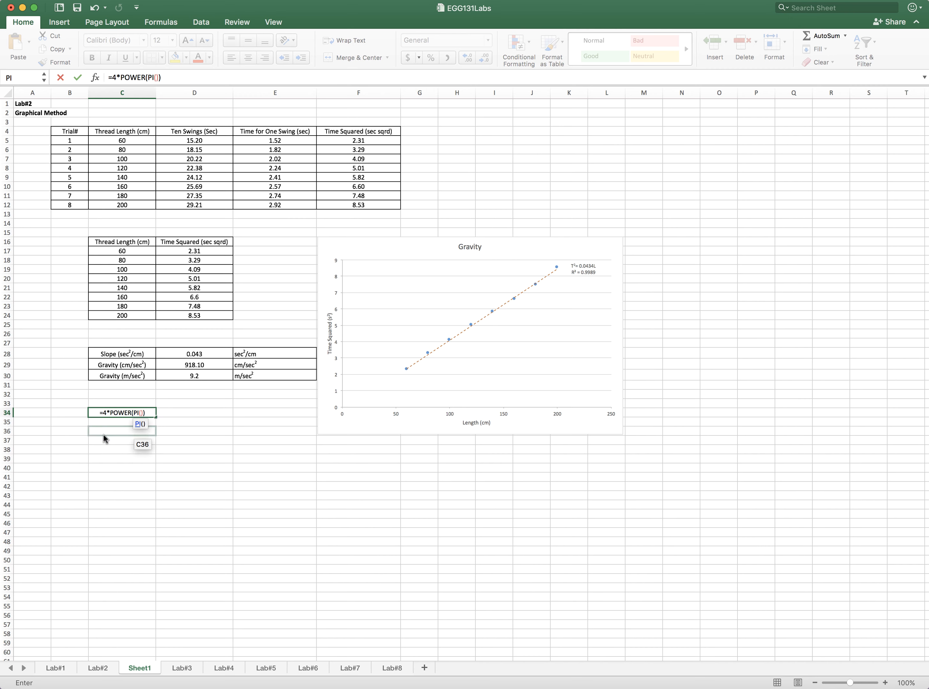
Complete the C34 formula as =4*POWER(PI(),2) and accept the proposed correction
{"action": "key", "text": "Right"}
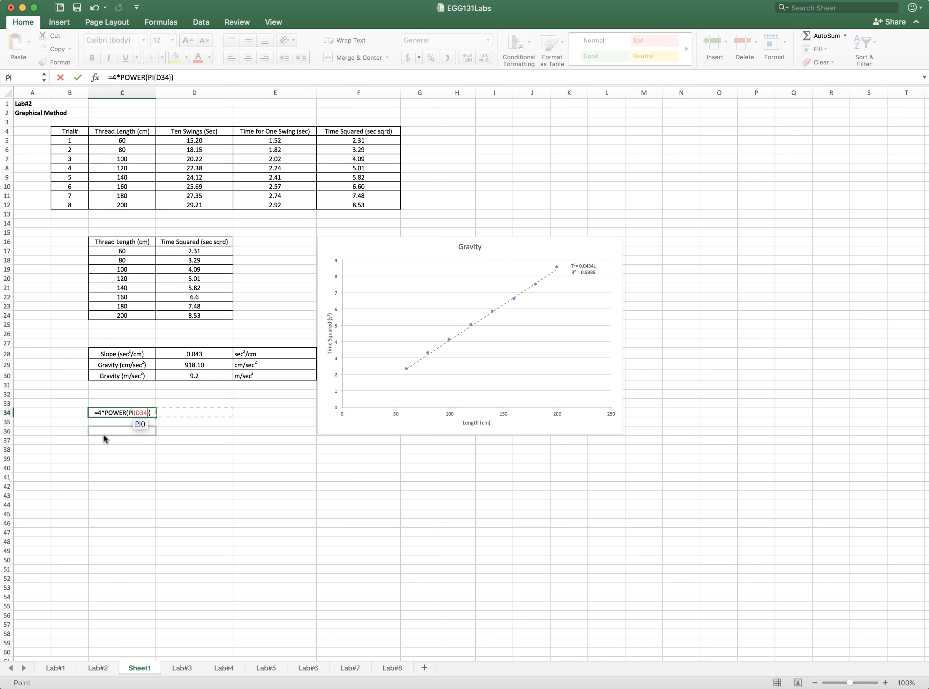
{"action": "key", "text": "BackSpace"}
{"action": "key", "text": "BackSpace"}
{"action": "key", "text": "BackSpace"}
{"action": "type", "text": "),2"}
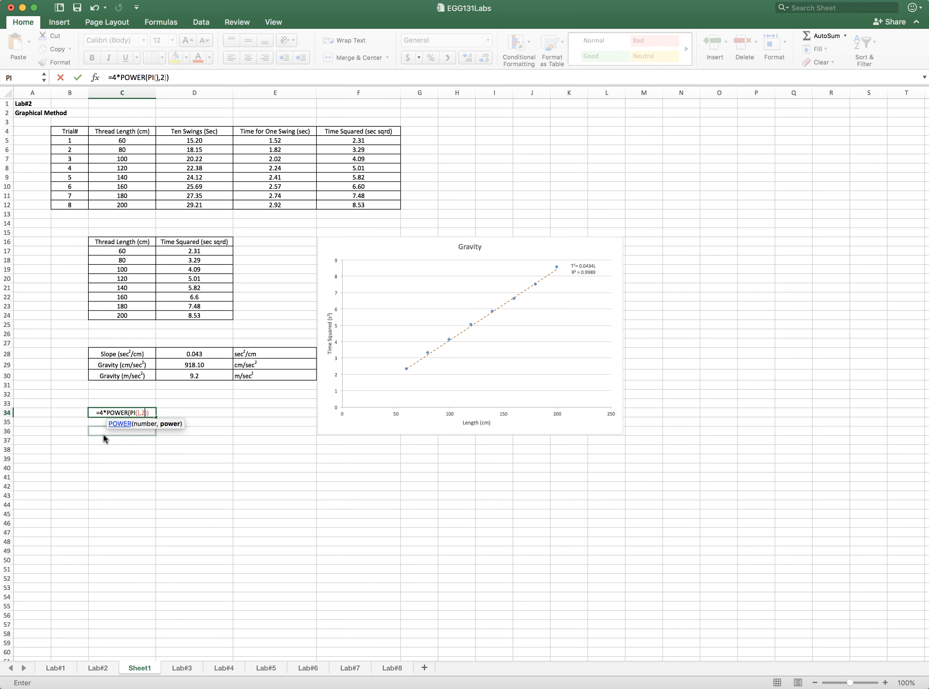
{"action": "key", "text": "Return"}
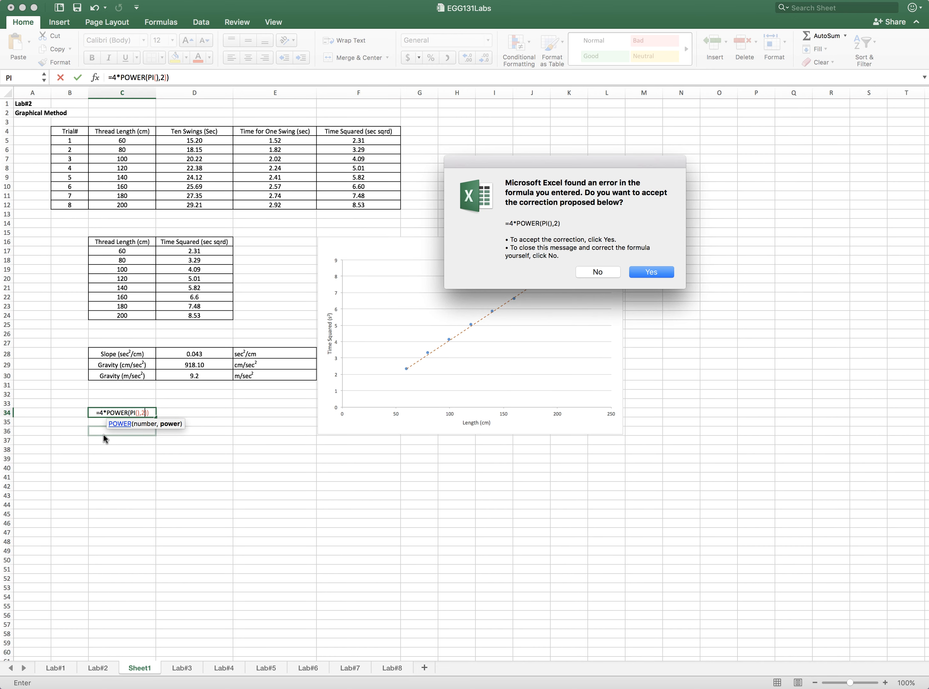
{"action": "left_click", "coordinate": [649, 272]}
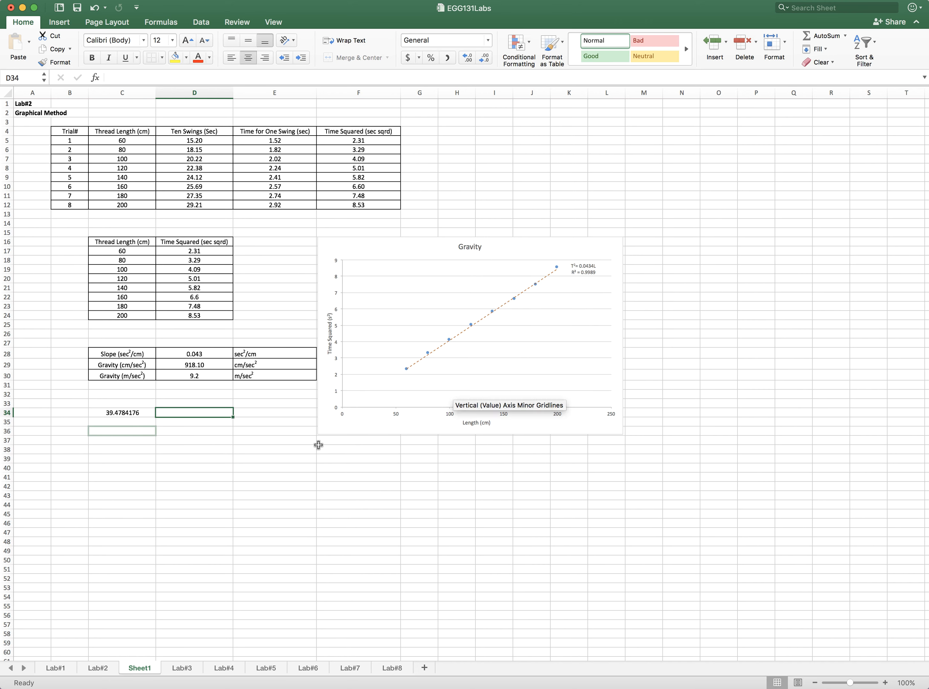
Extend the C34 formula to =4*POWER(PI(),2)/D28, dividing by the slope cell
{"action": "left_click", "coordinate": [128, 413]}
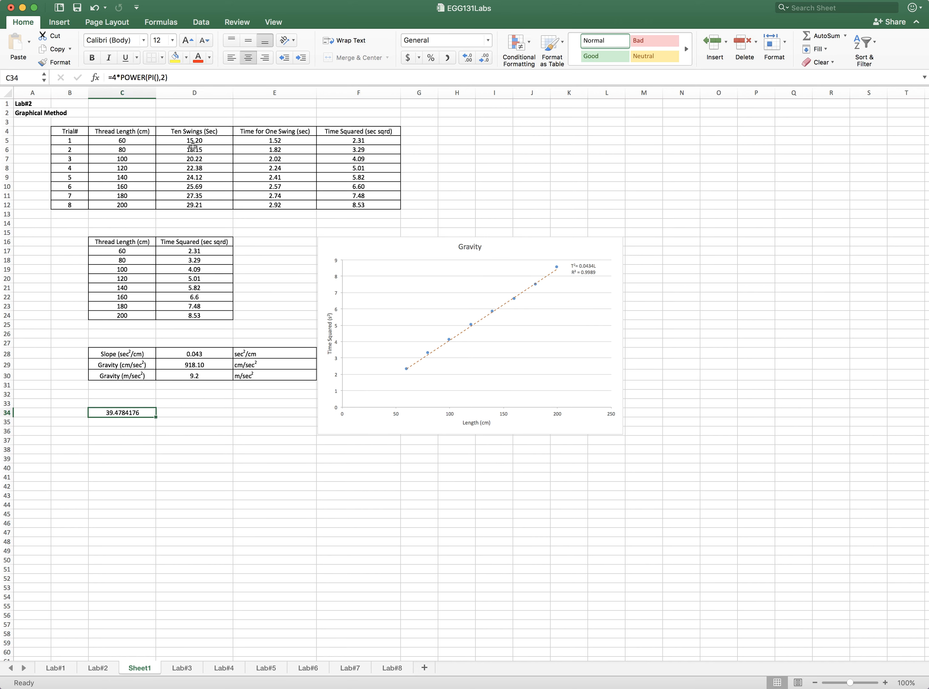
{"action": "left_click", "coordinate": [181, 76]}
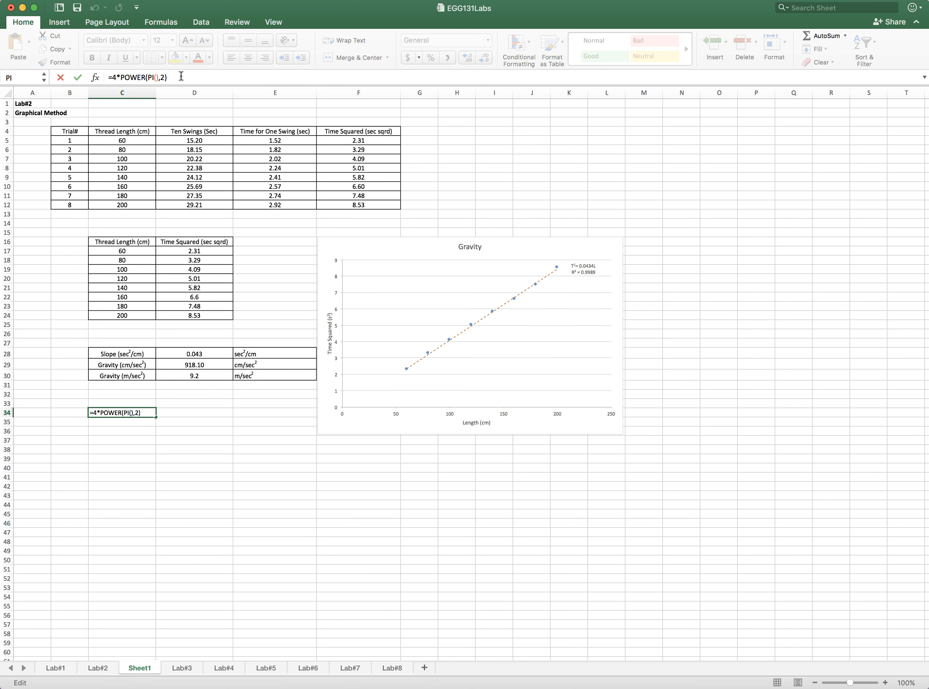
{"action": "type", "text": "/"}
{"action": "left_click", "coordinate": [197, 353]}
{"action": "key", "text": "Return"}
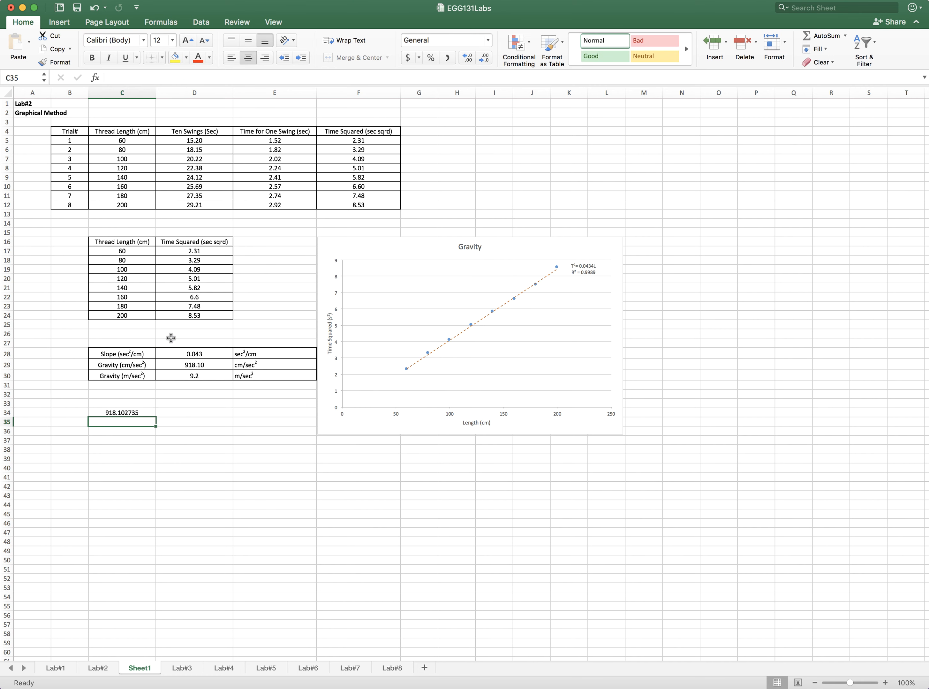
Check the C34 formula against the gravity cell D29 and delete it from C34
{"action": "left_click", "coordinate": [128, 414]}
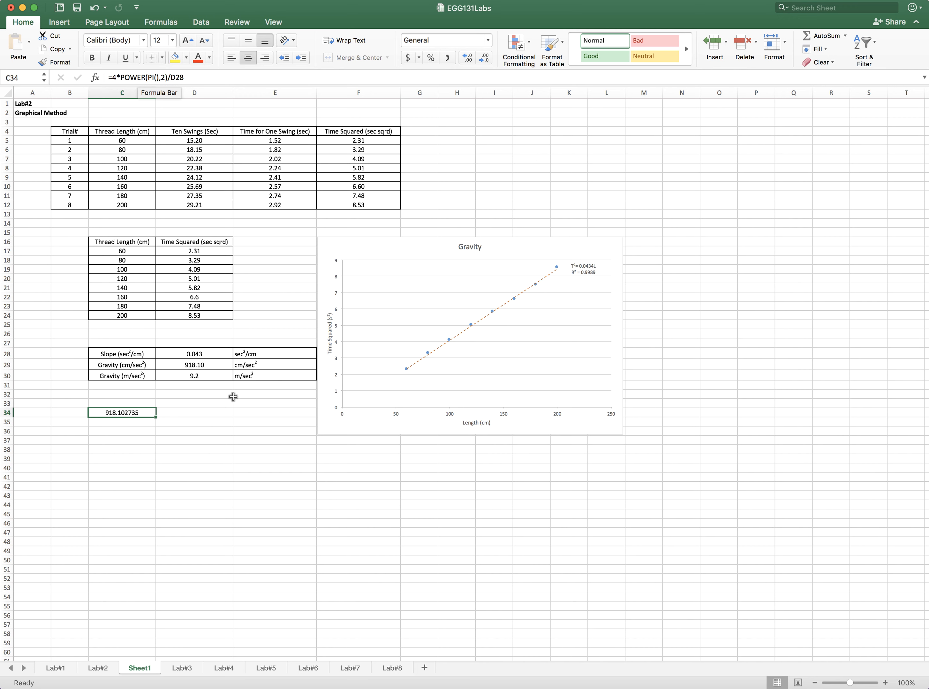
{"action": "left_click", "coordinate": [194, 363]}
{"action": "left_click", "coordinate": [134, 413]}
{"action": "key", "text": "Delete"}
{"action": "left_click", "coordinate": [133, 439]}
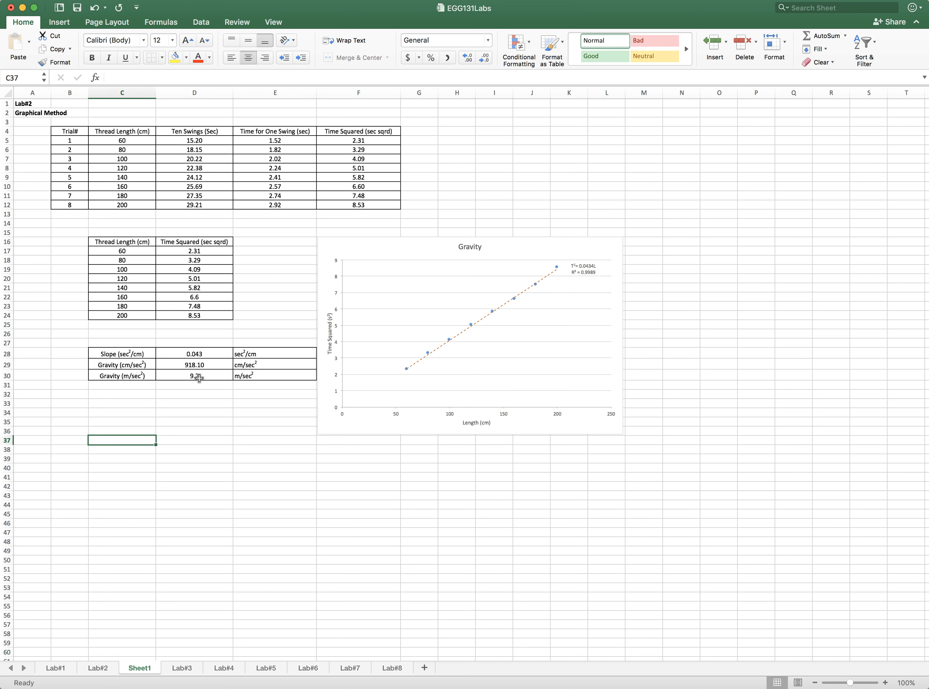
Enter 9.8 in cell D31, directly below the gravity value in m/sec²
{"action": "left_click", "coordinate": [263, 363]}
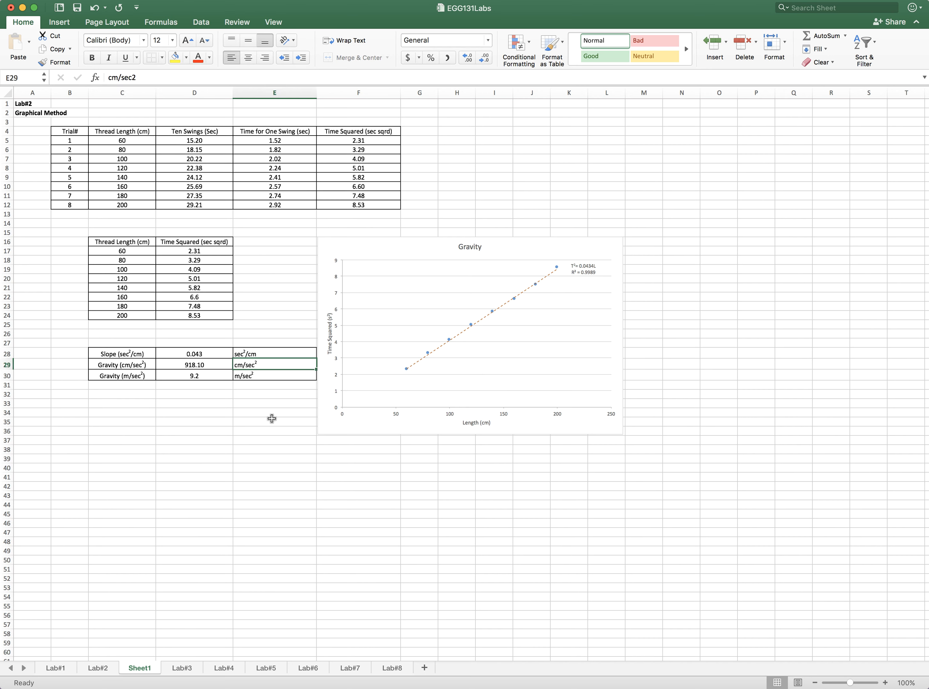
{"action": "left_click", "coordinate": [247, 375]}
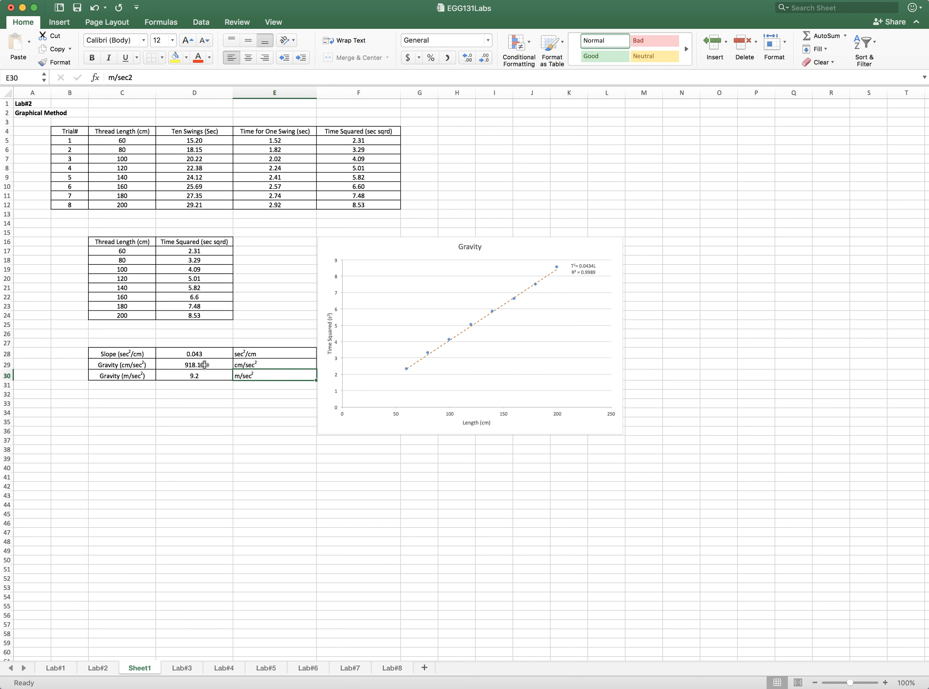
{"action": "left_click", "coordinate": [197, 376]}
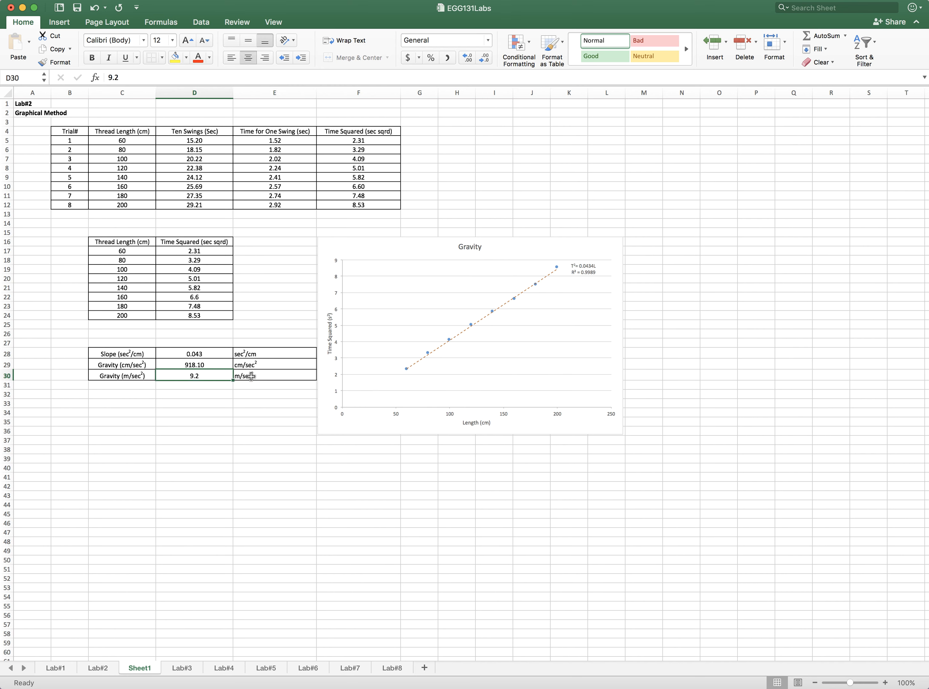
{"action": "left_click", "coordinate": [214, 386]}
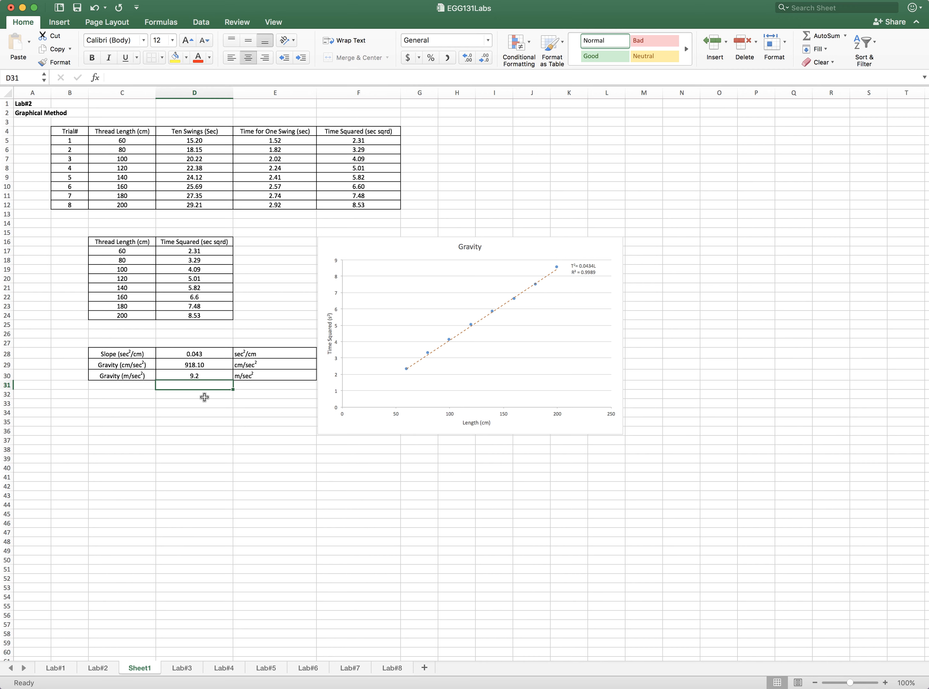
{"action": "type", "text": "9.8"}
Try to copy the unit text m/sec2 from cell E30 into cell E31
{"action": "left_click", "coordinate": [254, 379]}
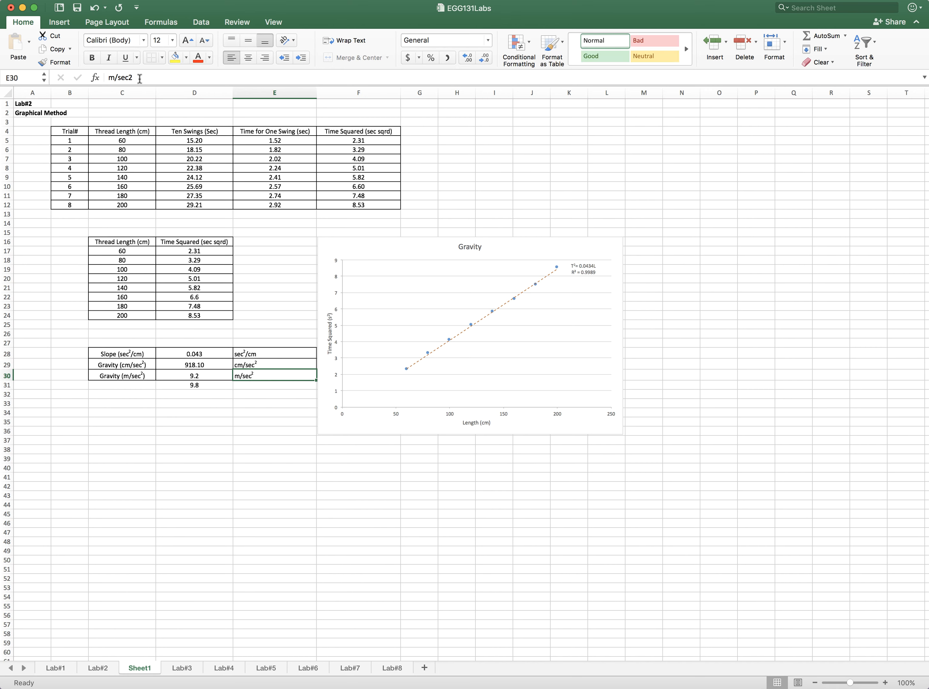
{"action": "left_click_drag", "start_coordinate": [140, 77], "coordinate": [87, 72]}
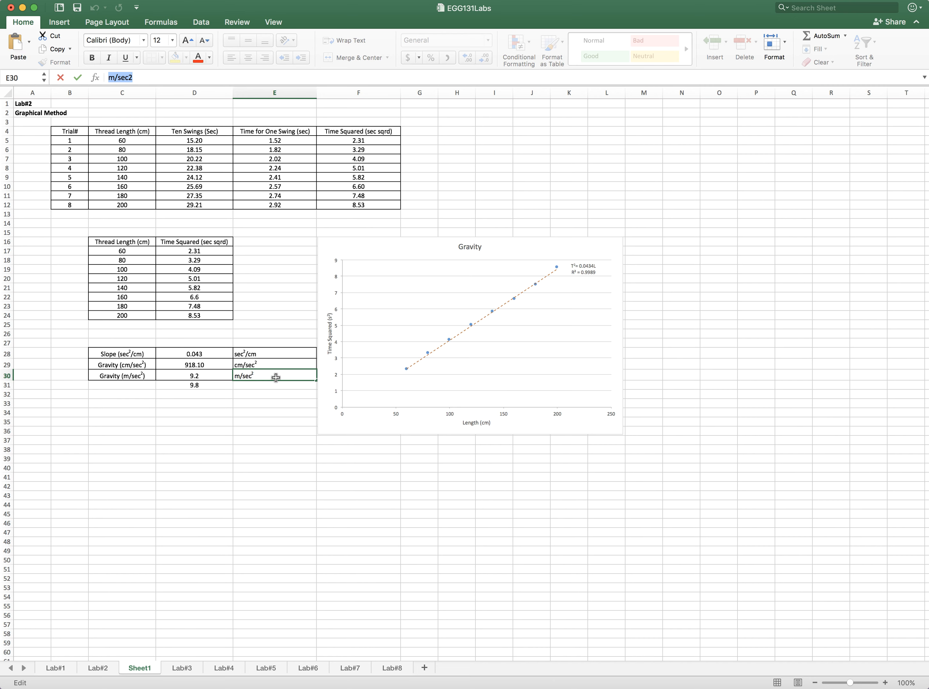
{"action": "left_click_drag", "start_coordinate": [275, 376], "coordinate": [273, 388]}
{"action": "left_click", "coordinate": [273, 389]}
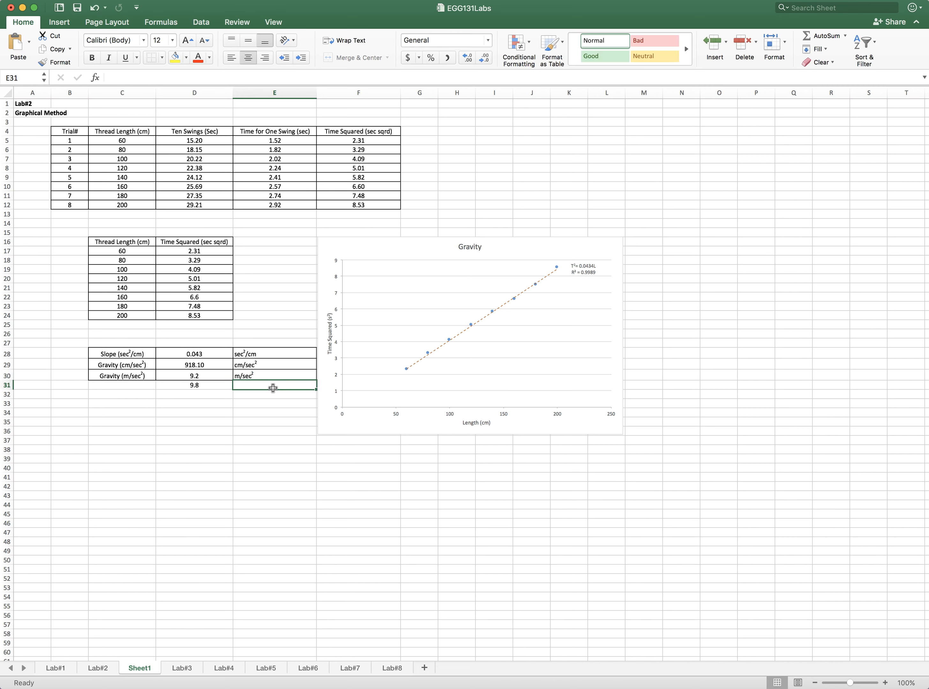
{"action": "key", "text": "super+c"}
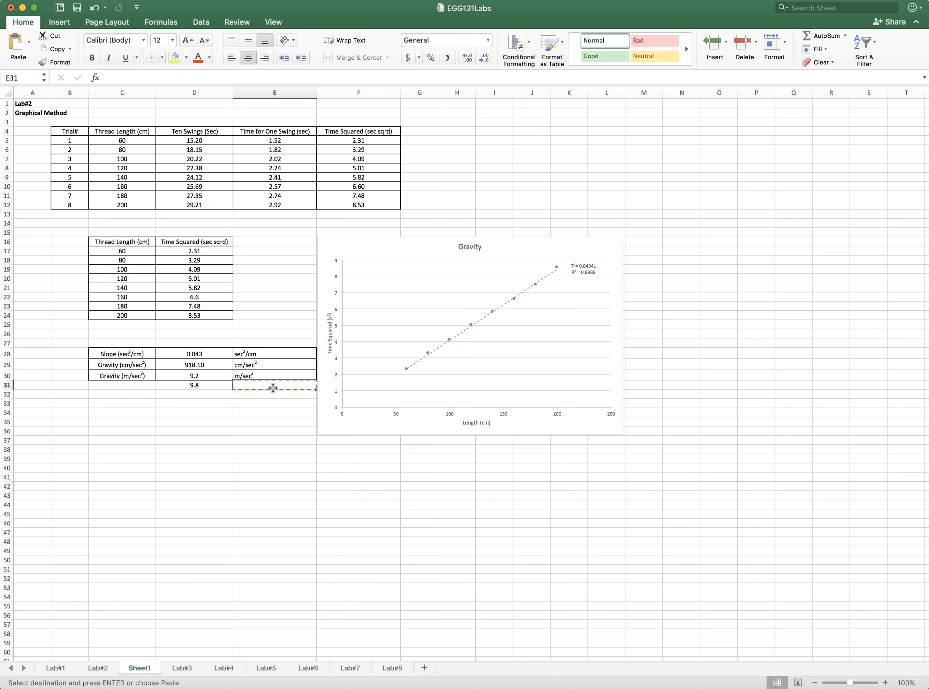
{"action": "key", "text": "super+v"}
Copy the unit text m/sec2 from cell E30 into cell E31 and left-align it
{"action": "left_click", "coordinate": [251, 375]}
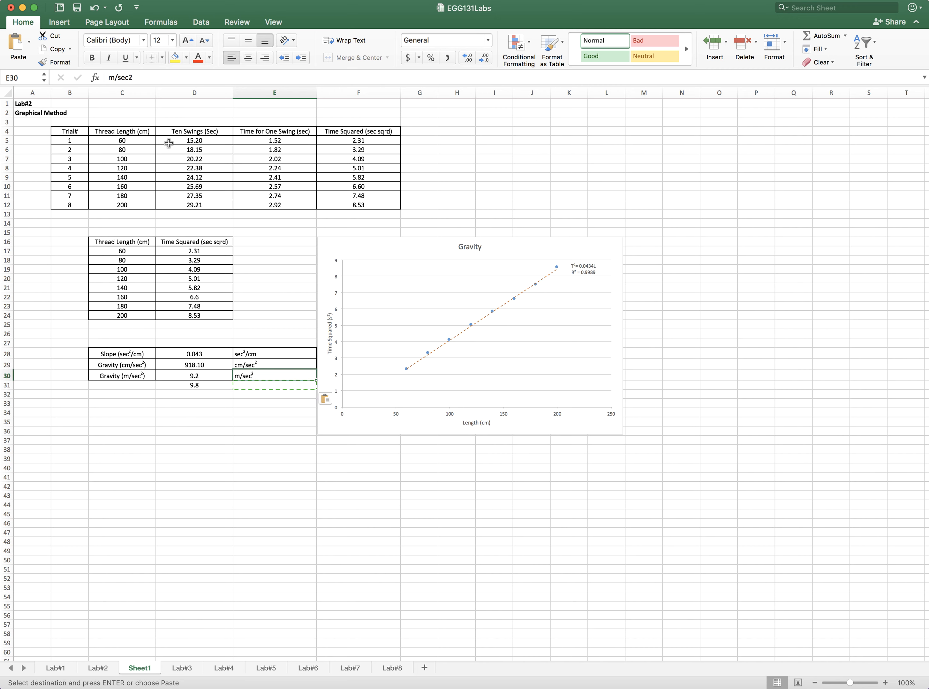
{"action": "left_click_drag", "start_coordinate": [134, 77], "coordinate": [83, 77]}
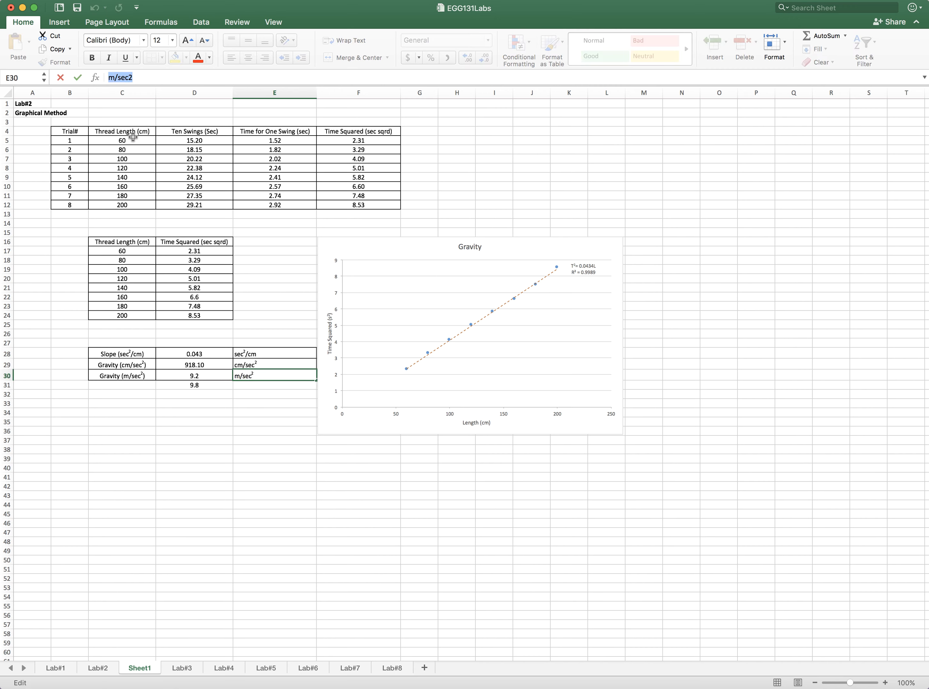
{"action": "left_click", "coordinate": [268, 388]}
{"action": "key", "text": "super+v"}
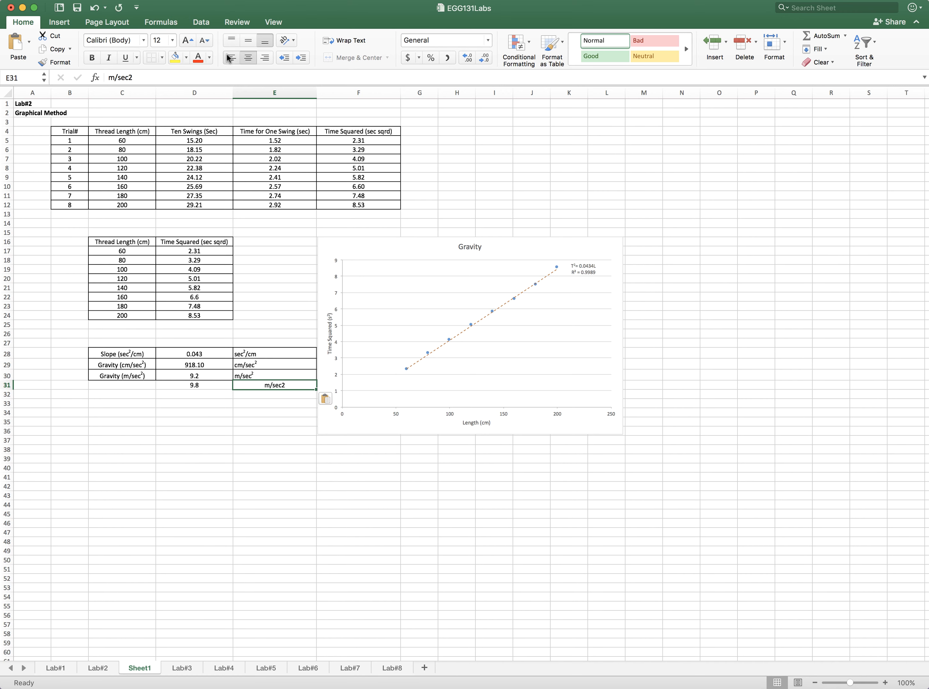
{"action": "left_click", "coordinate": [229, 58]}
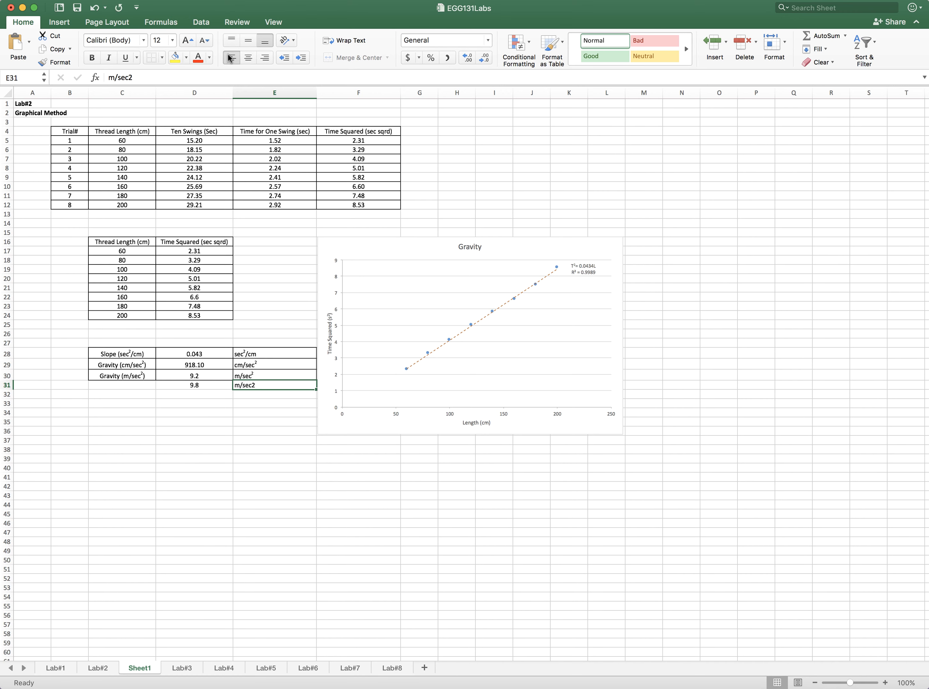
Apply All Borders to cells D31:E31
{"action": "left_click", "coordinate": [243, 505]}
{"action": "left_click_drag", "start_coordinate": [200, 384], "coordinate": [250, 384]}
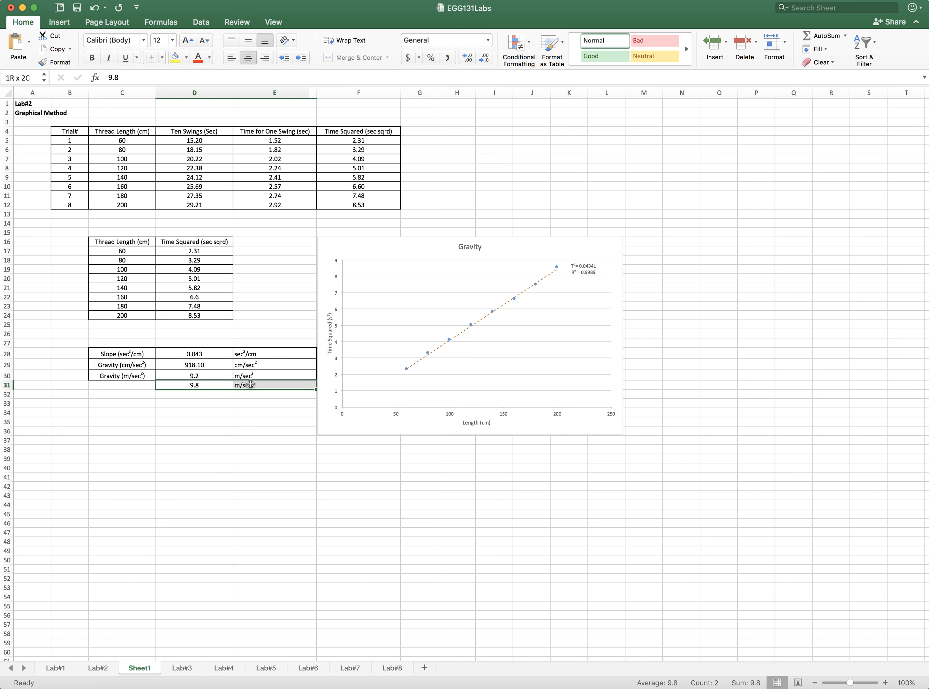
{"action": "left_click", "coordinate": [162, 59]}
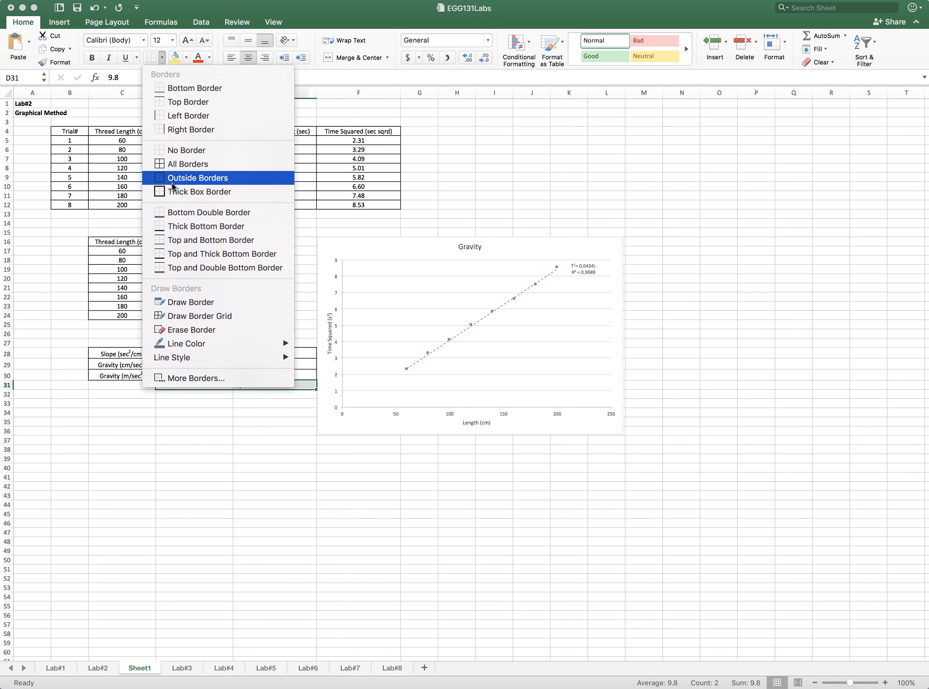
{"action": "left_click", "coordinate": [177, 165]}
{"action": "left_click", "coordinate": [257, 502]}
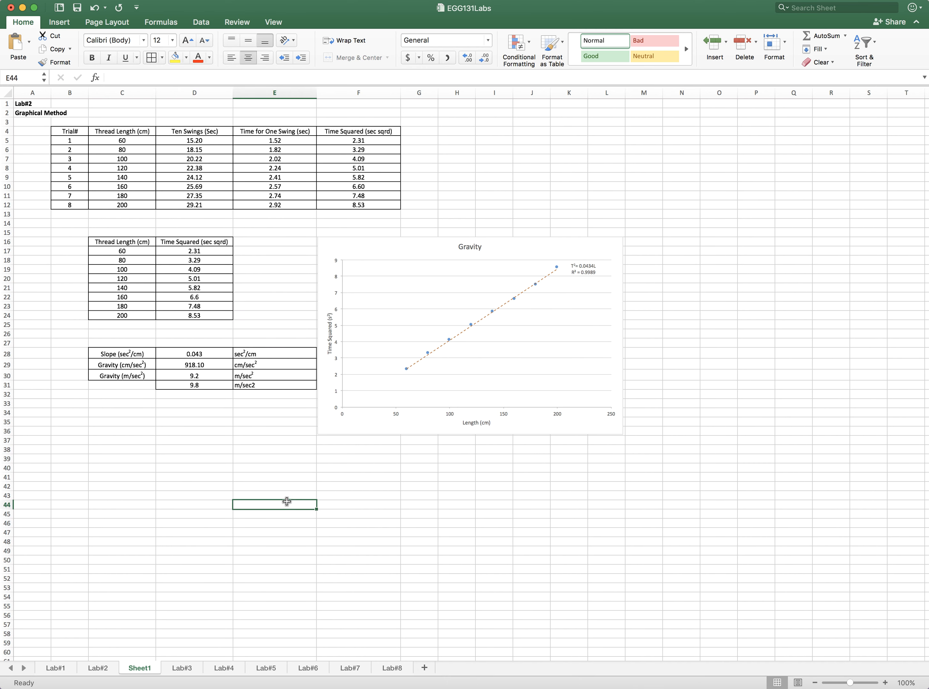